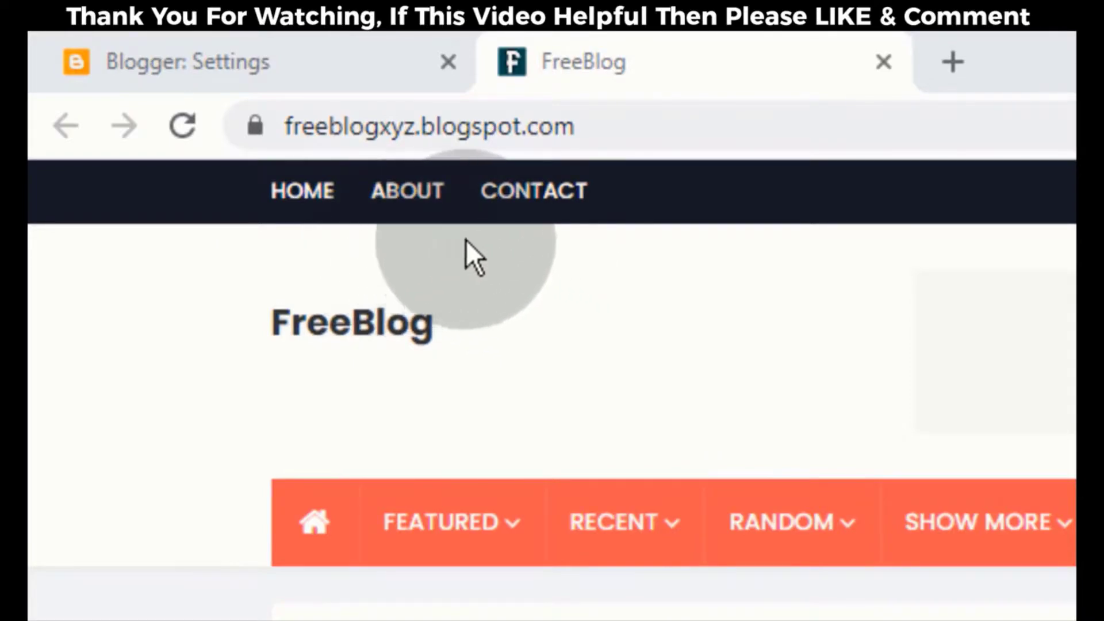
Step: Switch from the live FreeBlog tab back to the 'Blogger: Settings' tab
left_click(287, 70)
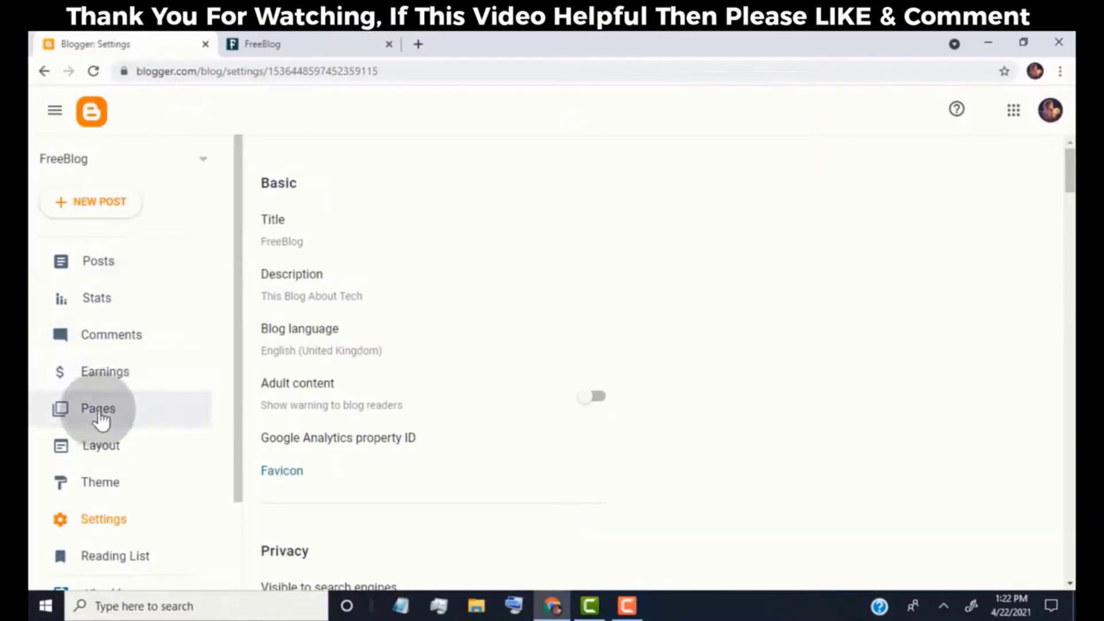
Step: Create a new page titled 'About us' in compose view with body text 'T'
left_click(100, 418)
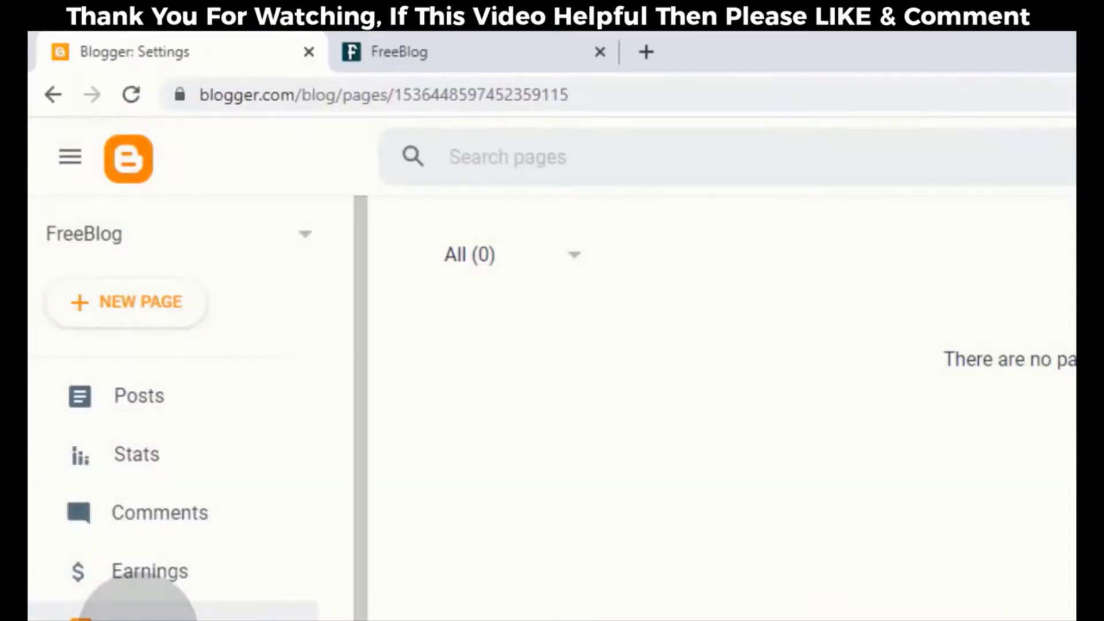
left_click(151, 315)
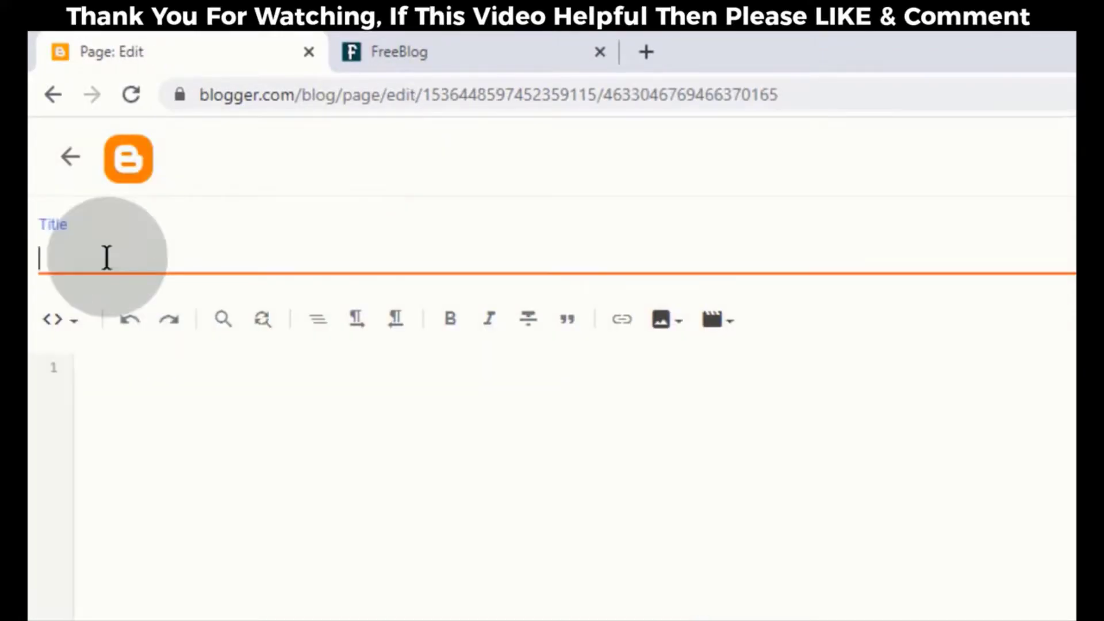
type("About us")
left_click(61, 320)
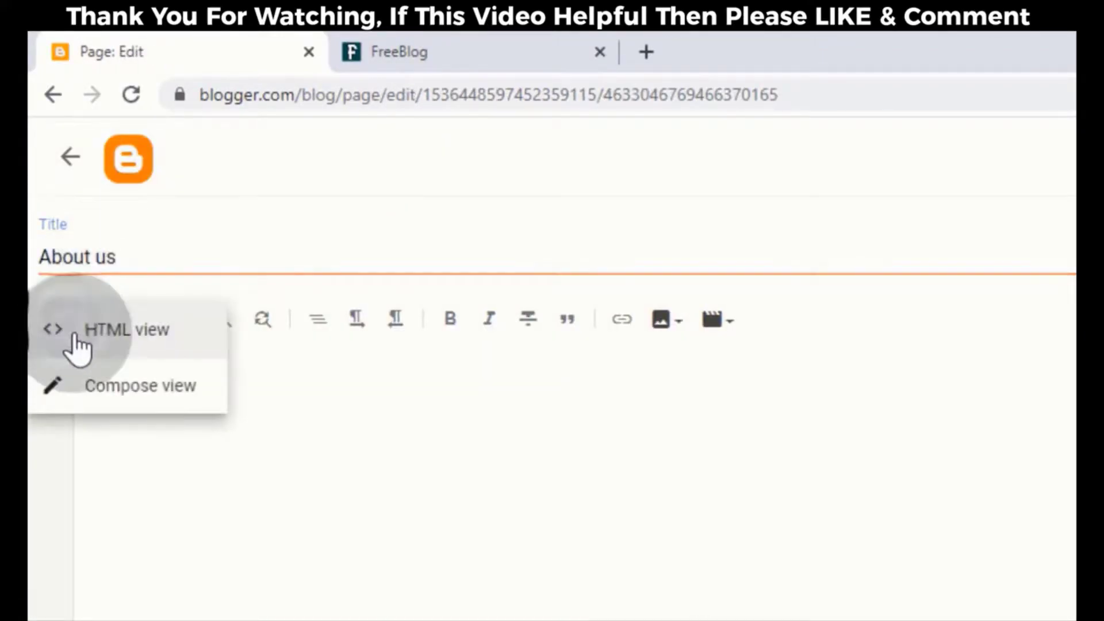
left_click(109, 405)
left_click(399, 424)
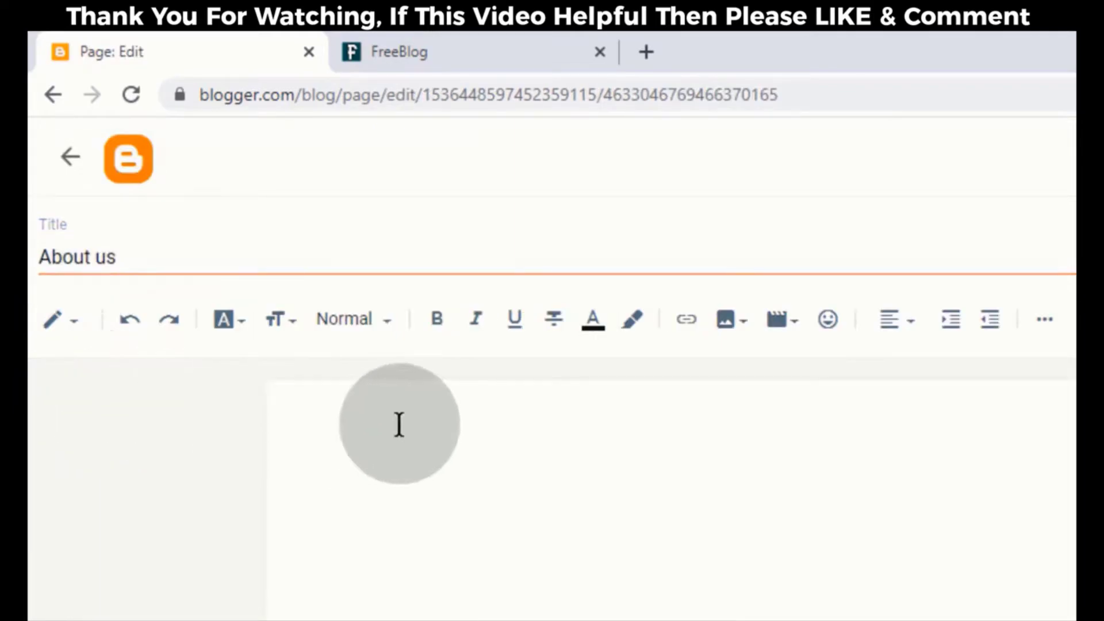
type("T")
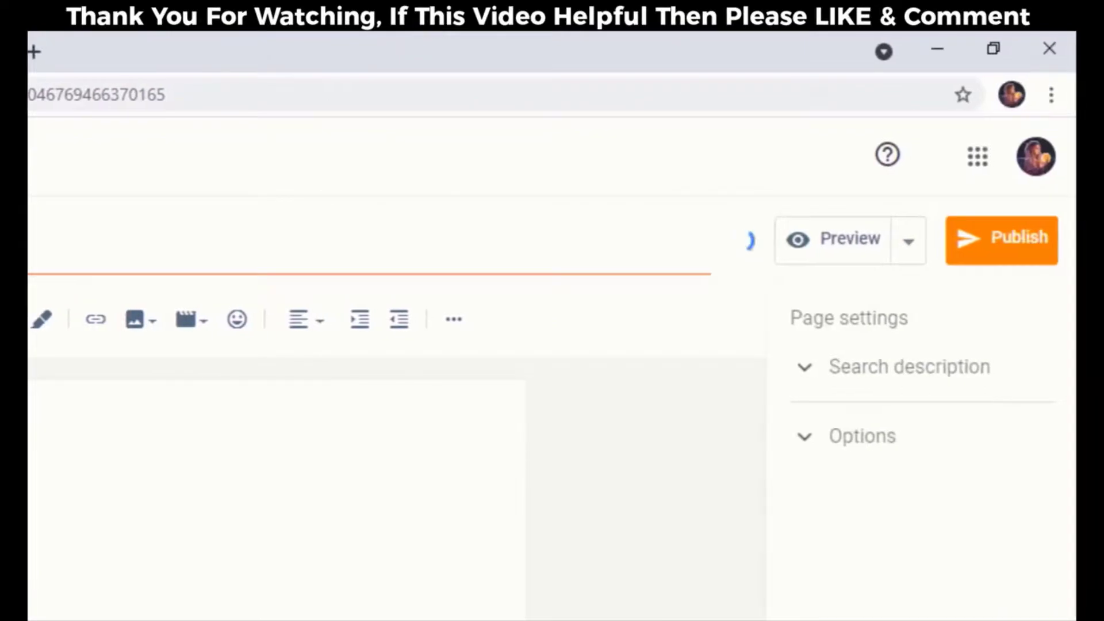
Step: Set reader comments to 'Do not allow; hide existing' and publish the About us page
left_click(844, 450)
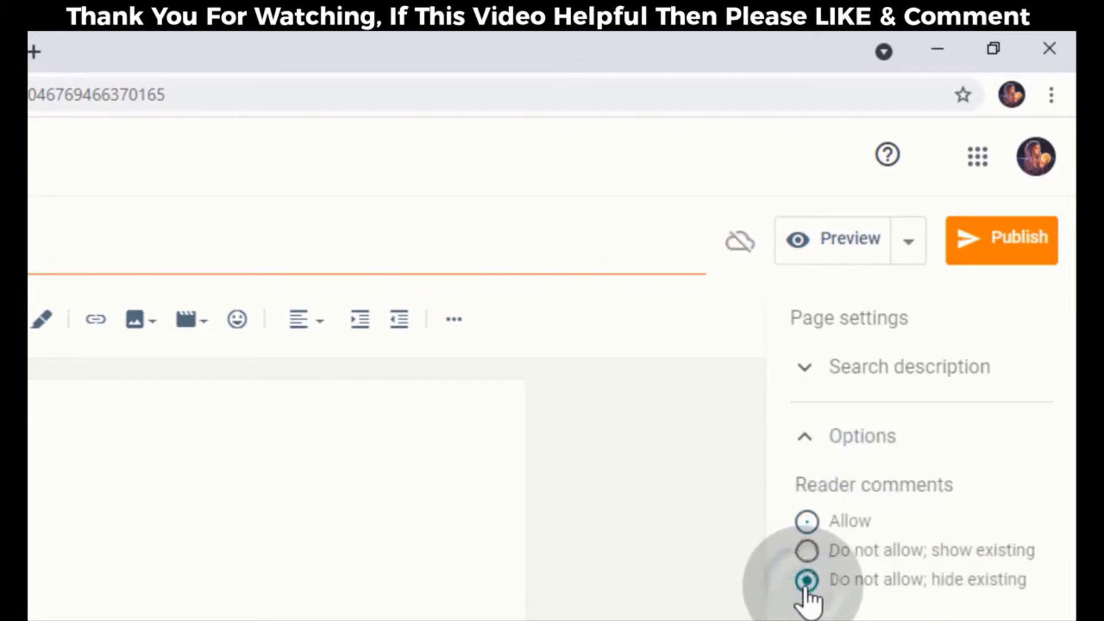
left_click(1001, 252)
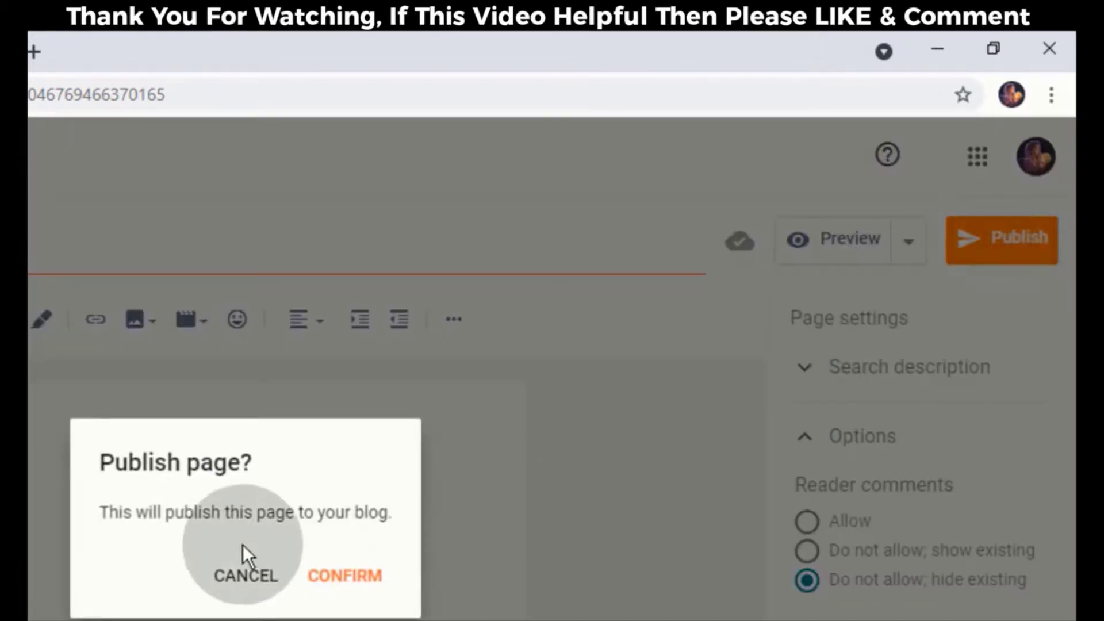
left_click(336, 576)
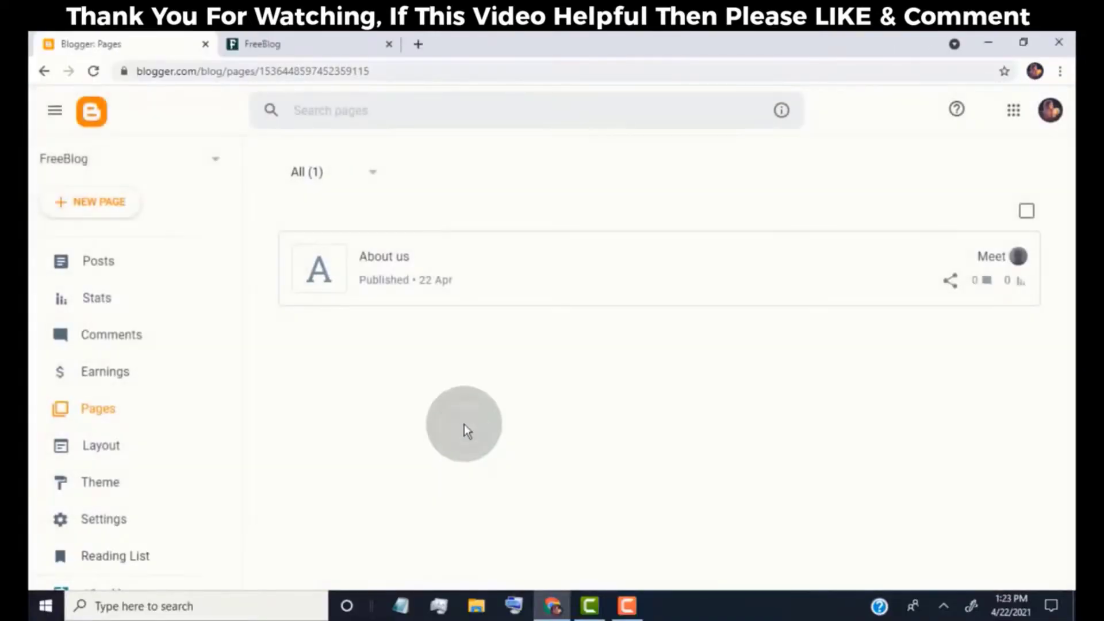
Step: Open the published About us page in a new browser tab from its view icon
right_click(984, 256)
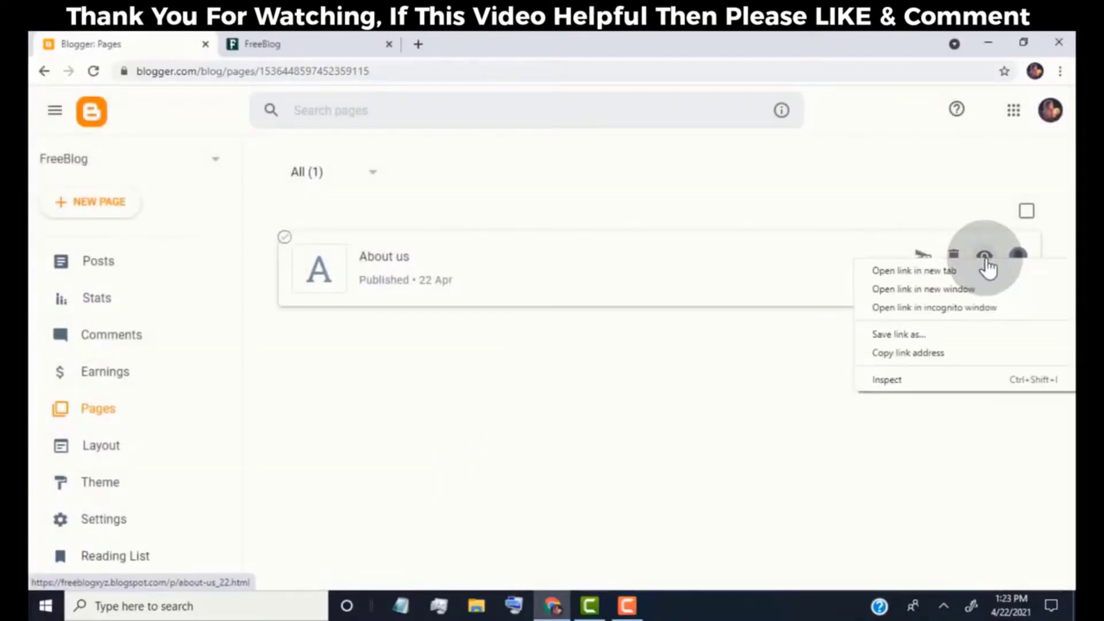
left_click(937, 270)
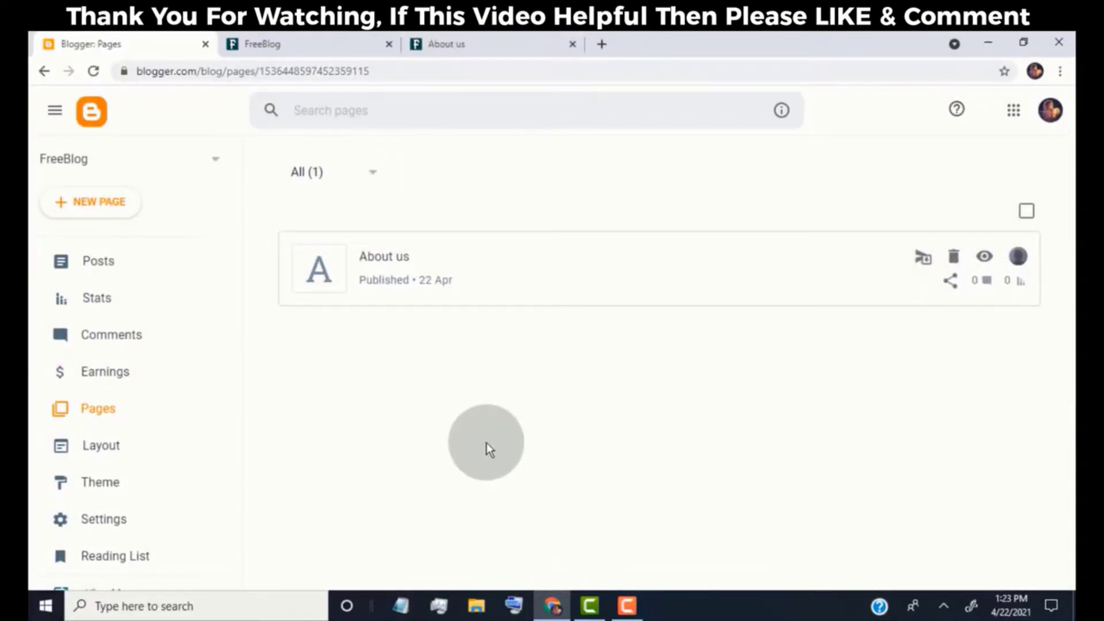
Step: Start another new page titled 'contact us'
left_click(120, 214)
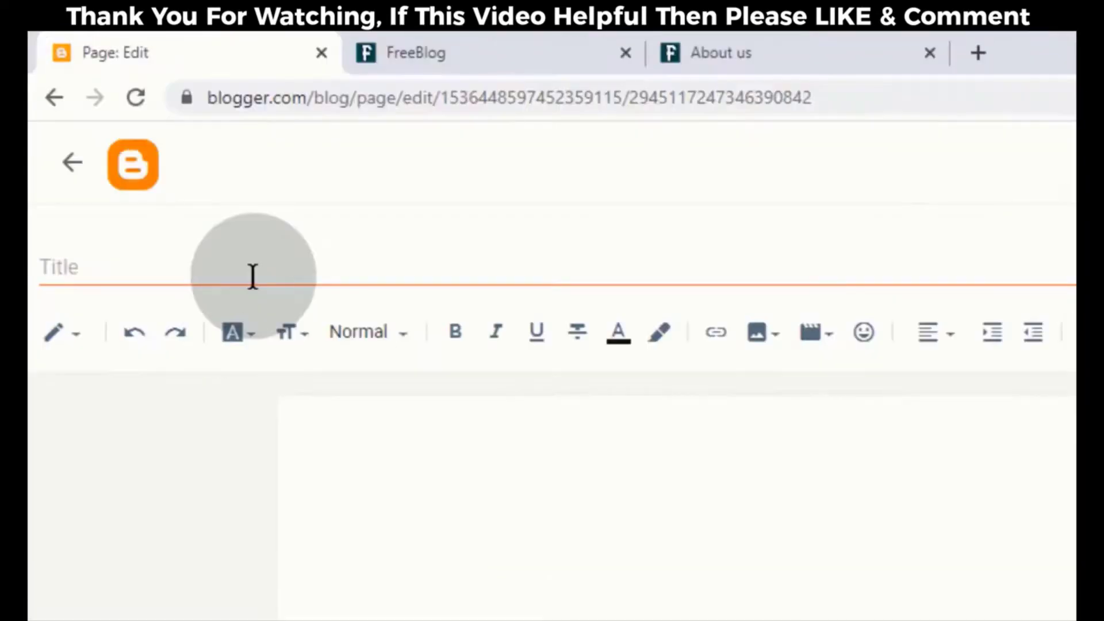
type("contact us")
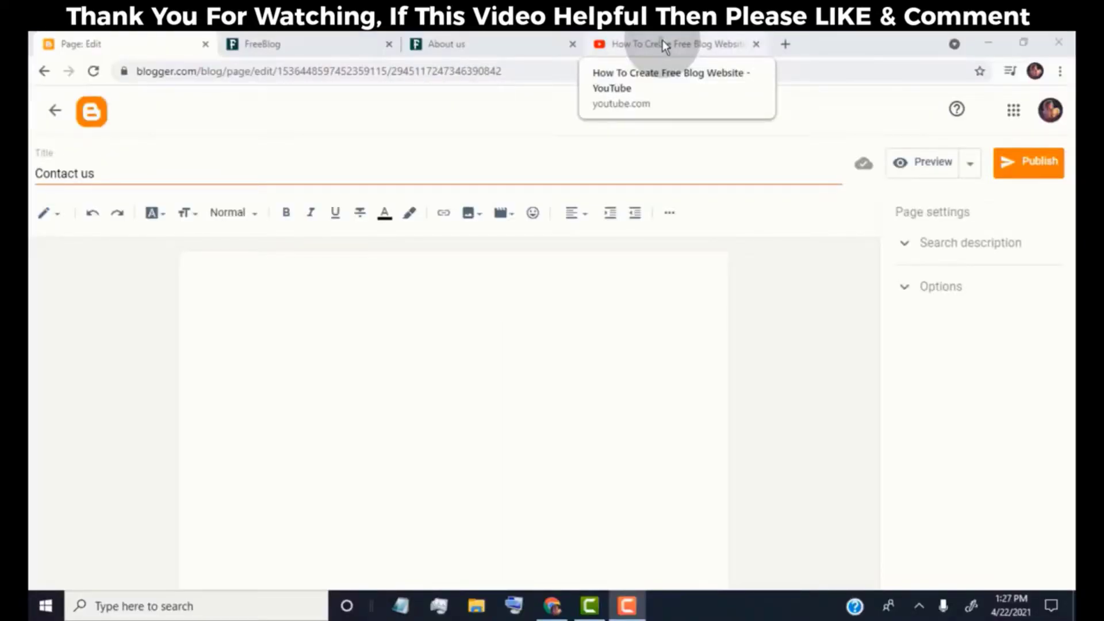
Step: In the tutorial video's expanded description, follow the Contact Form Code link
left_click(661, 45)
scroll(276, 374, "down", 8)
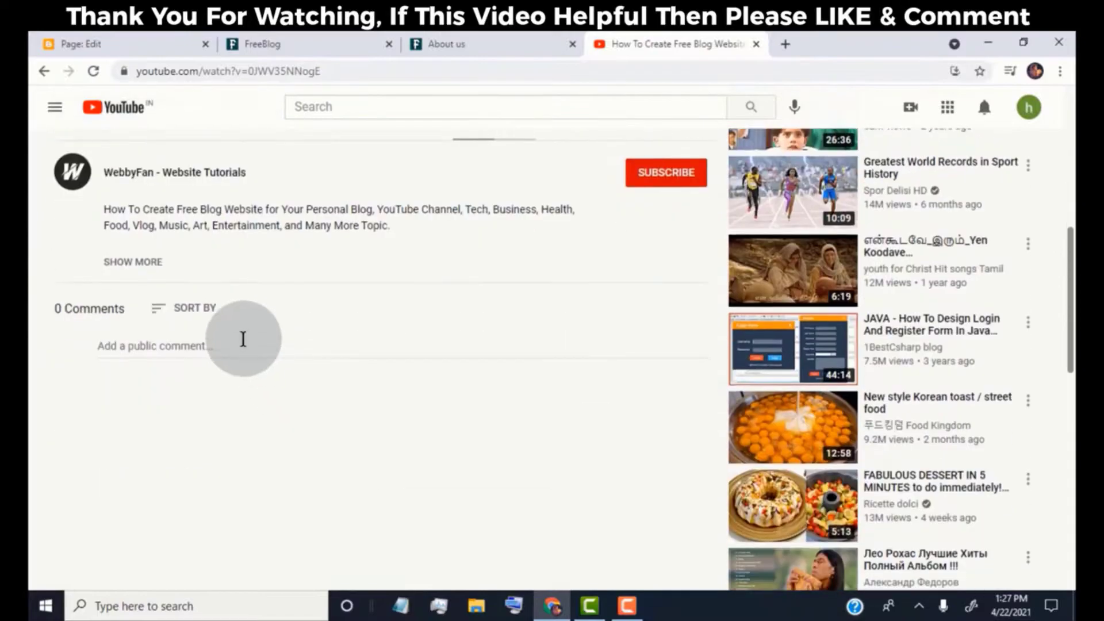
left_click(146, 262)
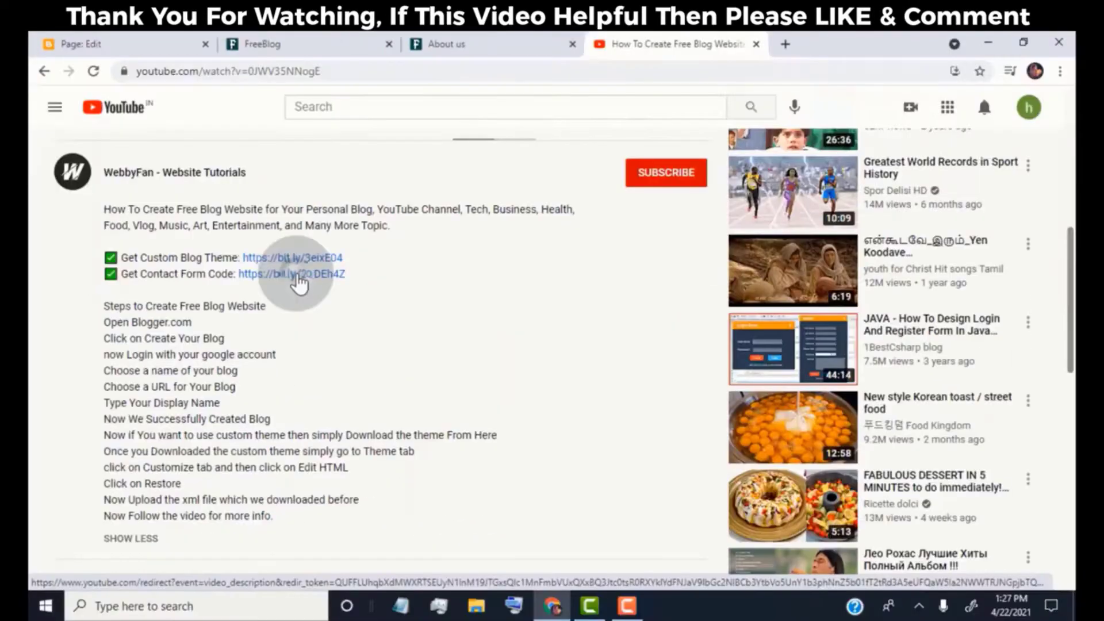
left_click(297, 276)
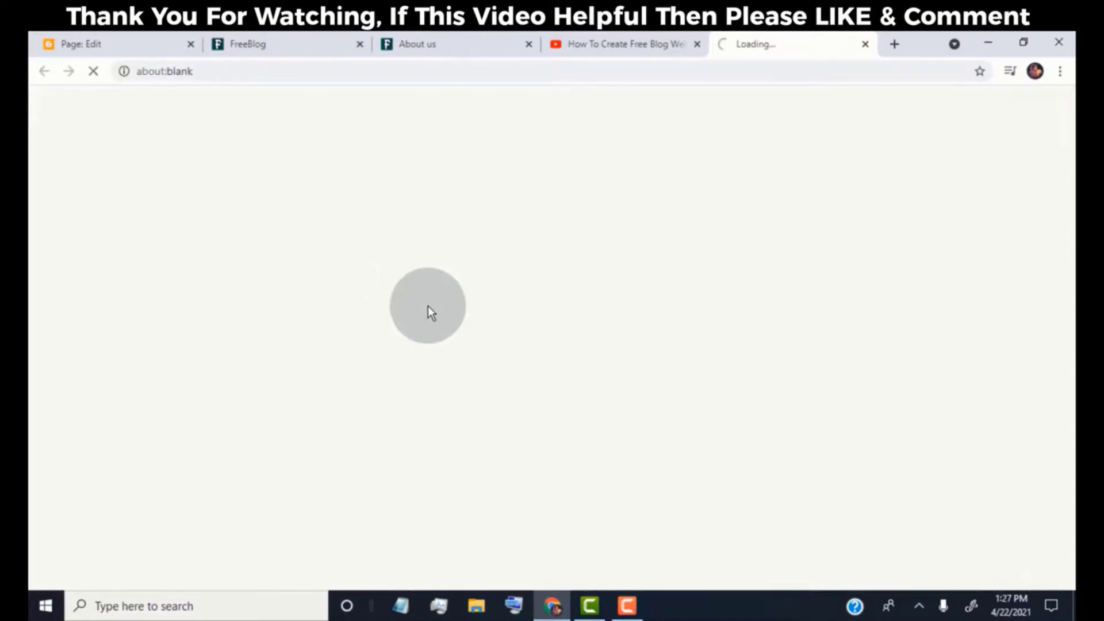
Step: Open Custom-Contact-Form.txt and copy all its code, then return to the page editor
scroll(372, 427, "down", 5)
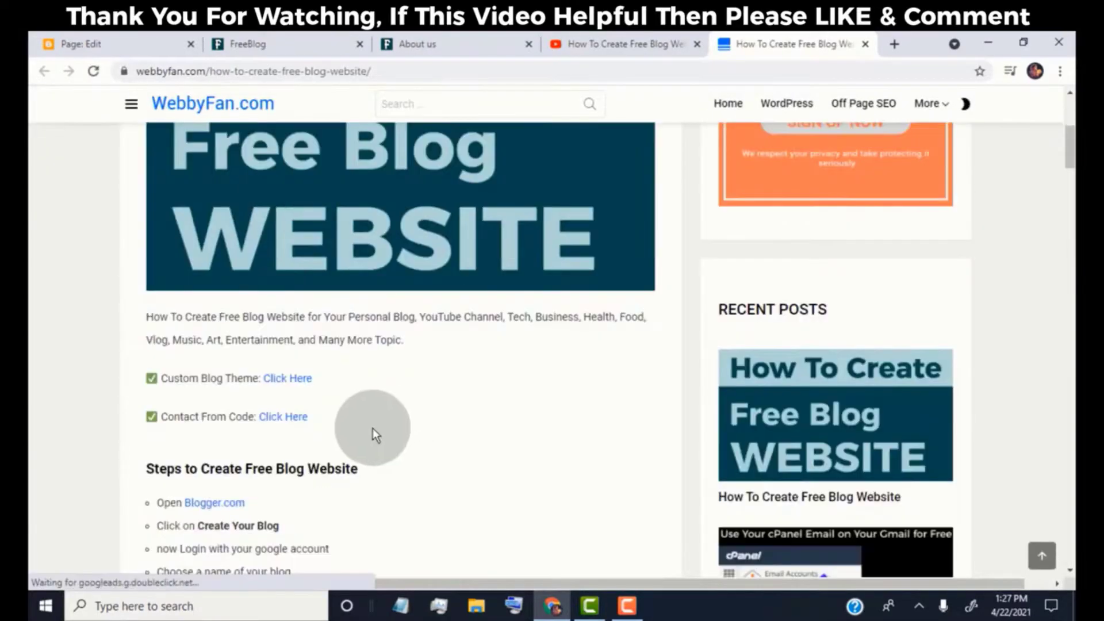
left_click(284, 417)
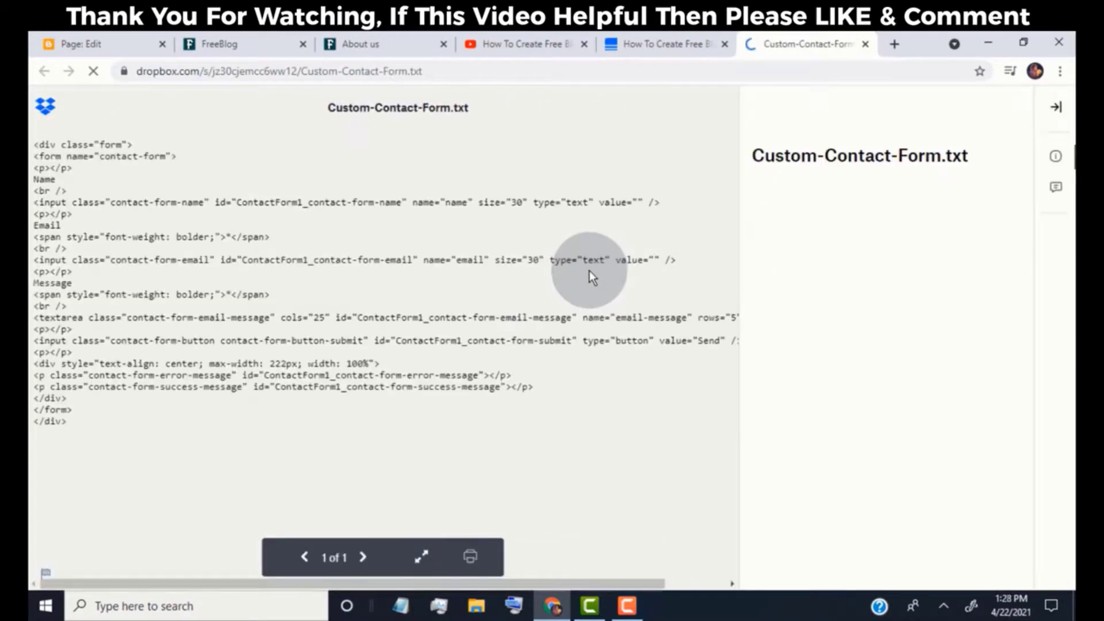
left_click_drag(67, 423, 34, 144)
right_click(52, 148)
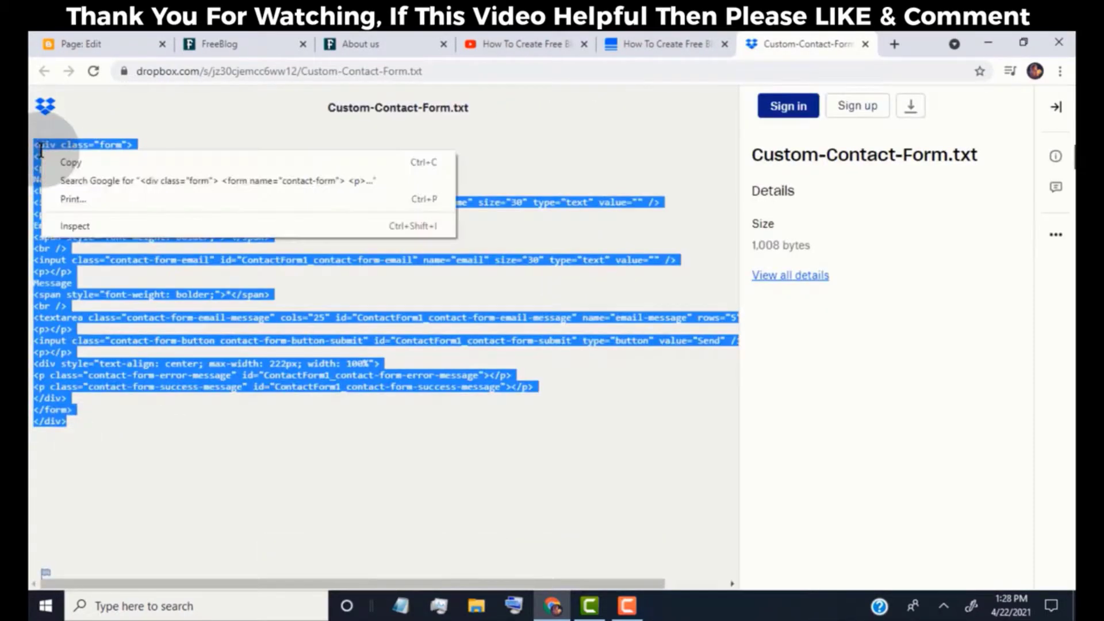
left_click(68, 161)
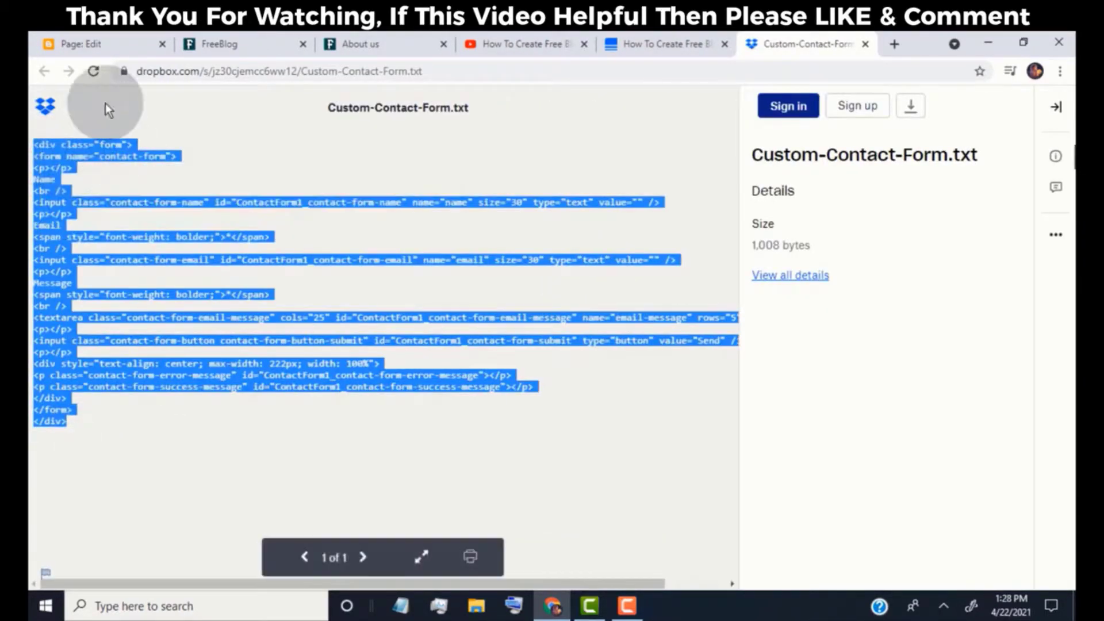
left_click(97, 44)
Step: In HTML view, replace the Contact us placeholder code with the pasted contact form code
left_click(49, 214)
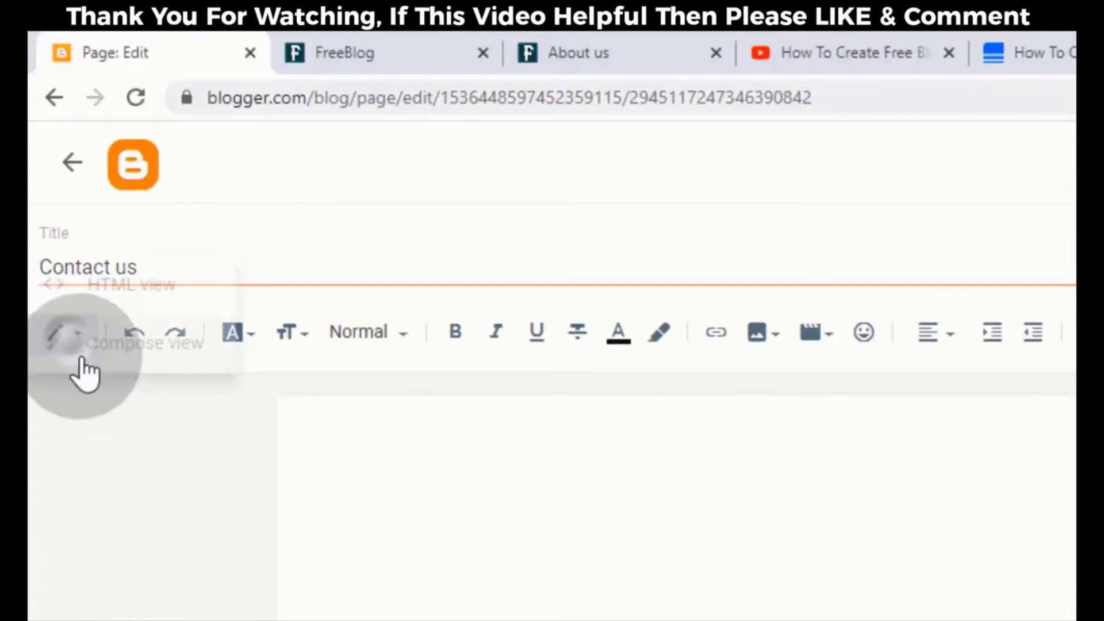
left_click(125, 294)
left_click(223, 383)
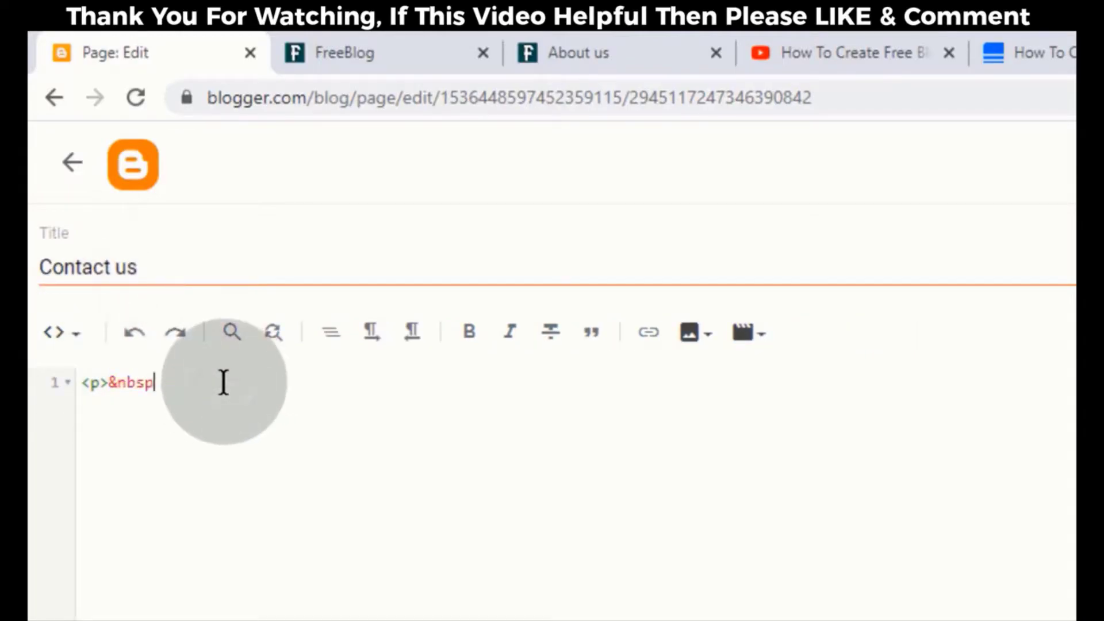
key("BackSpace")
key("BackSpace")
key("BackSpace")
key("BackSpace")
key("BackSpace")
key("BackSpace")
key("BackSpace")
key("BackSpace")
right_click(92, 386)
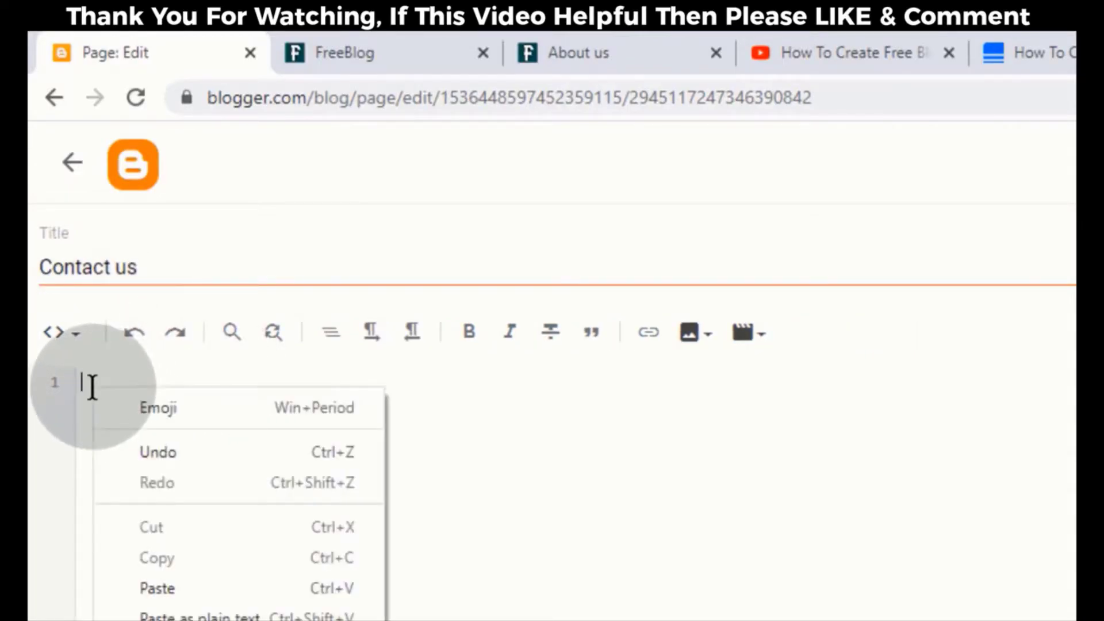
left_click(201, 588)
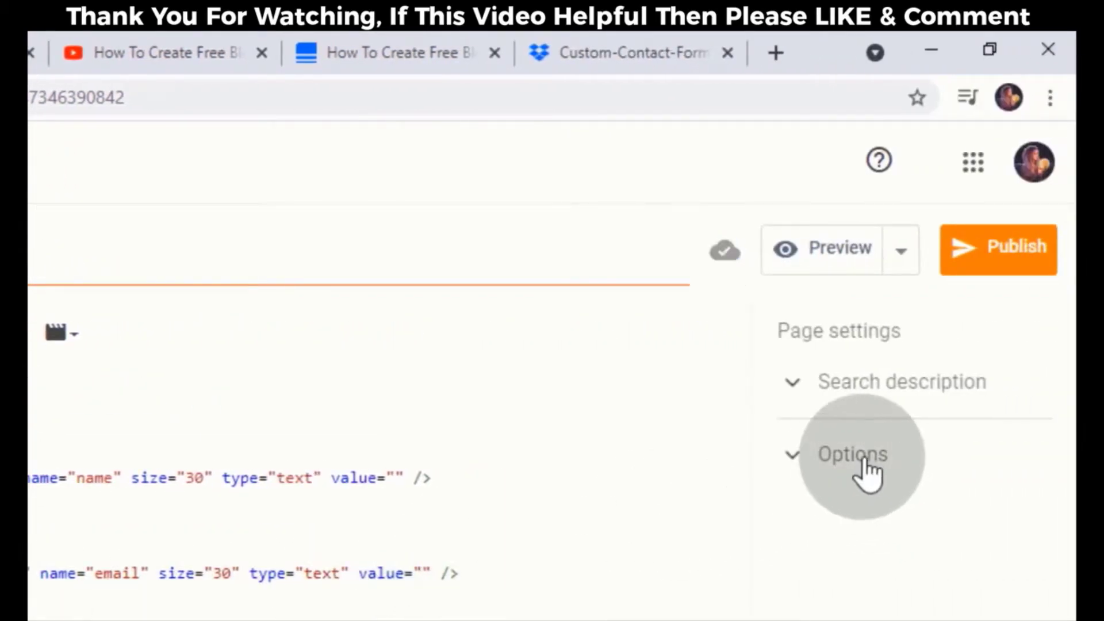
Step: Set Contact us reader comments to 'Do not allow; hide existing', then publish and confirm
left_click(867, 473)
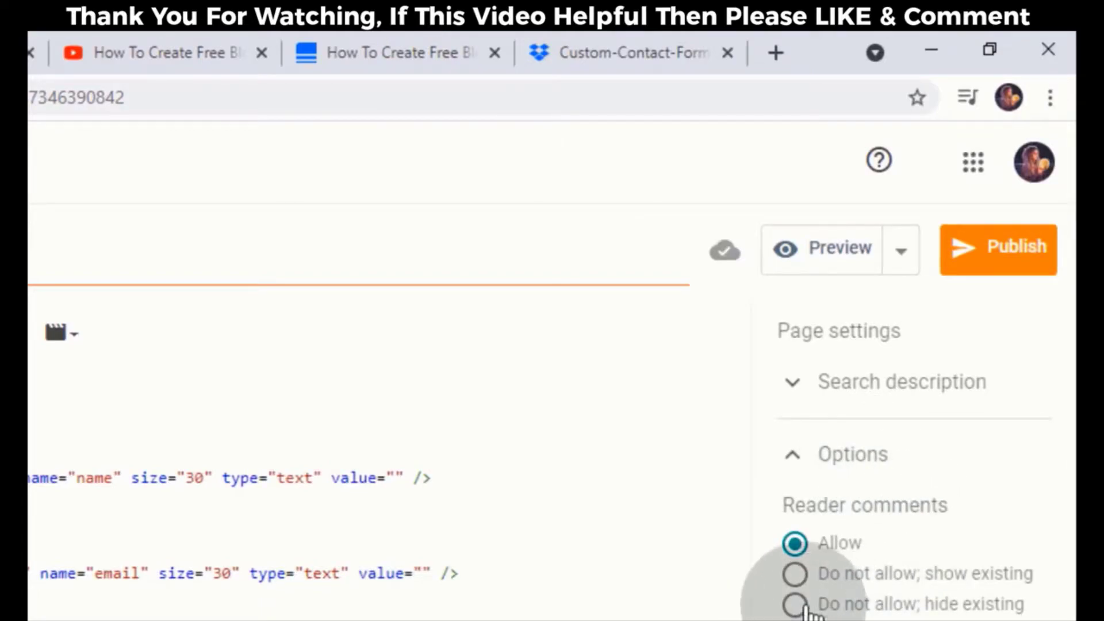
left_click(799, 605)
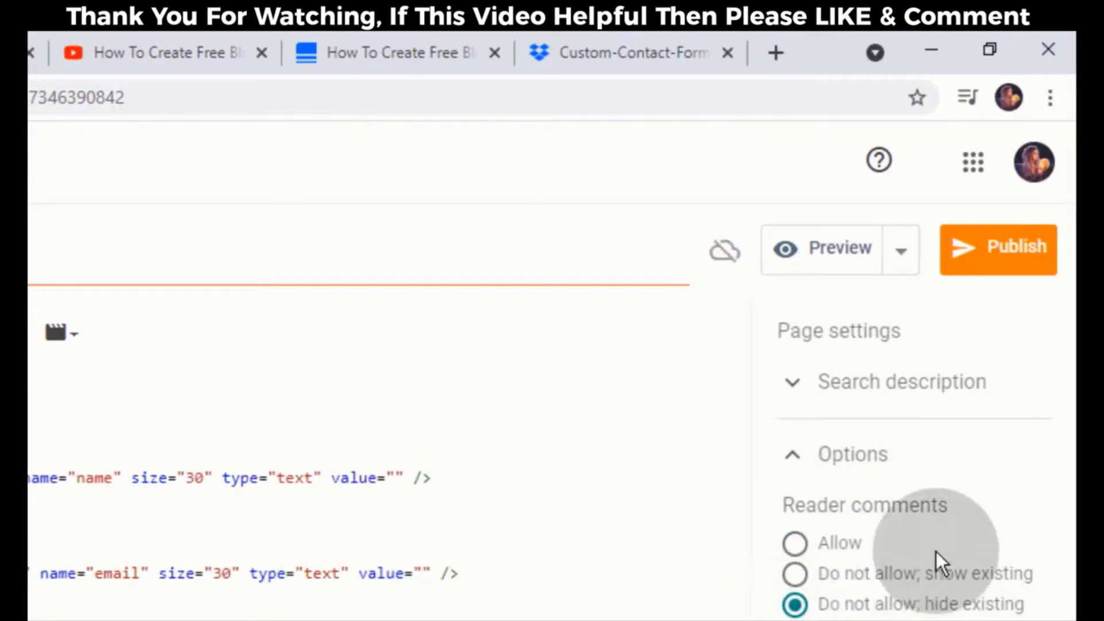
left_click(1007, 259)
left_click(996, 262)
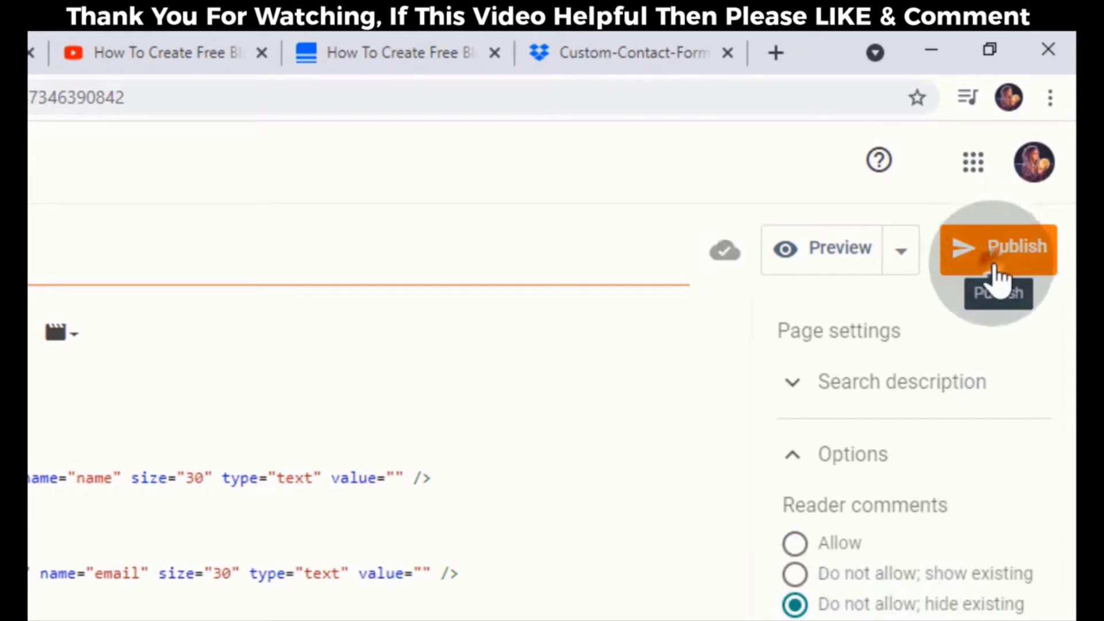
left_click(307, 603)
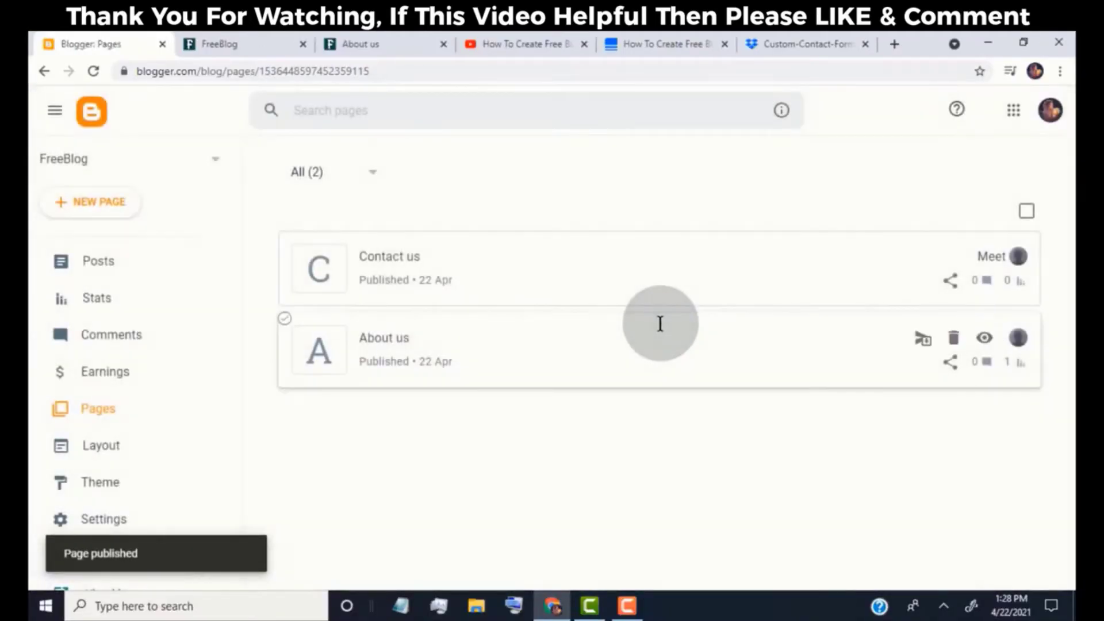
Step: Open the live Contact us page in a new tab, close the tutorial tabs, and move it last
left_click(984, 257)
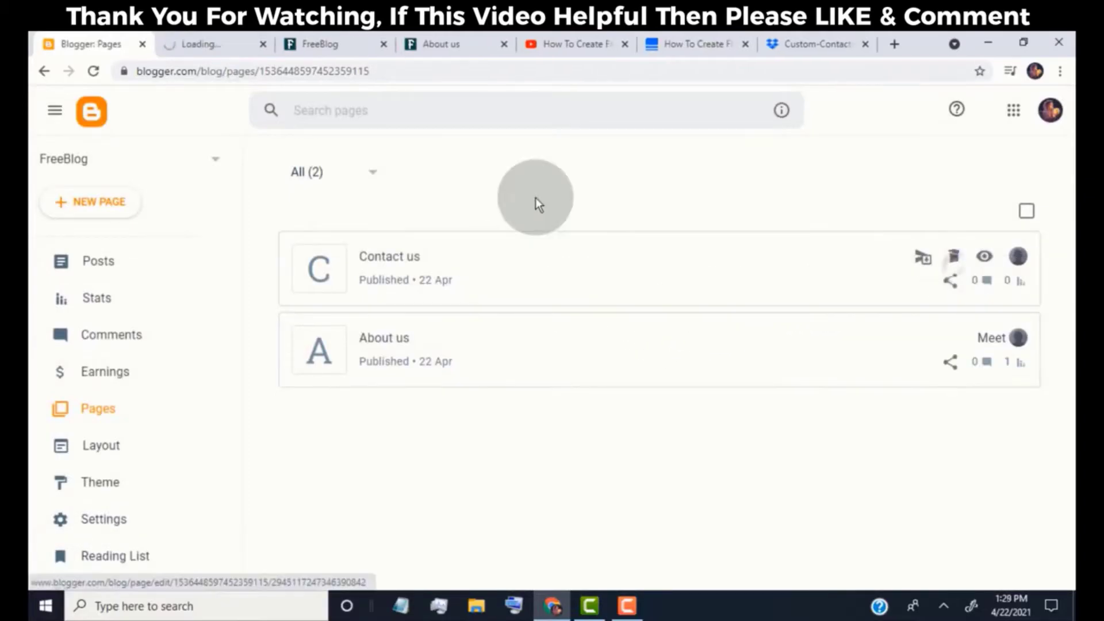
left_click(625, 44)
left_click(625, 44)
left_click(625, 44)
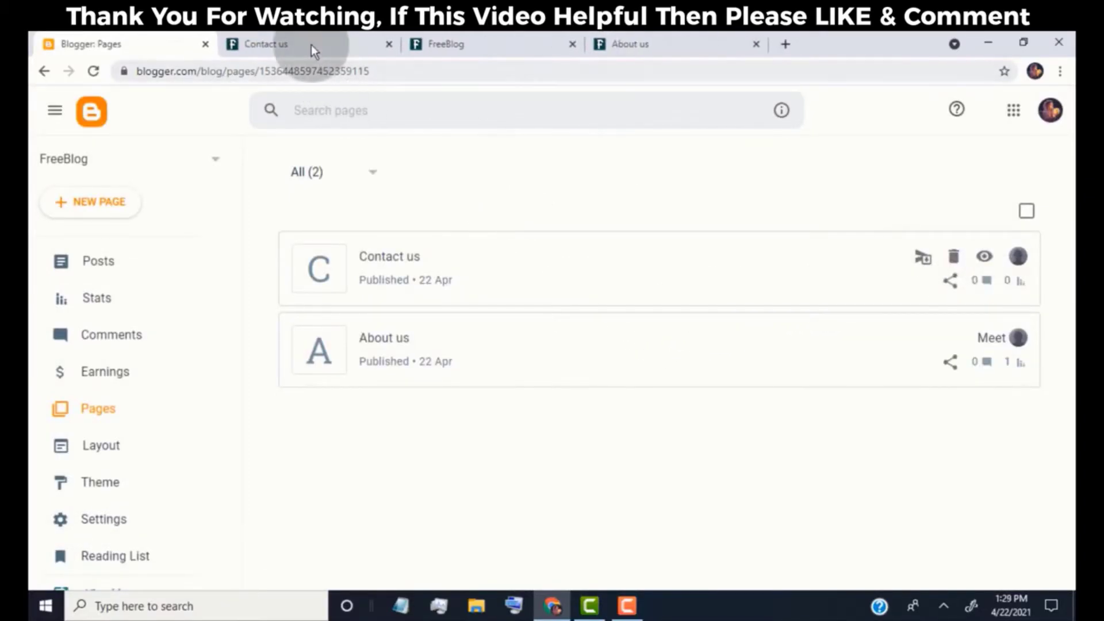
left_click_drag(311, 45, 647, 57)
Step: Review the published About us page, the Contact us form and the FreeBlog home page
left_click(478, 46)
left_click(632, 41)
scroll(278, 356, "down", 3)
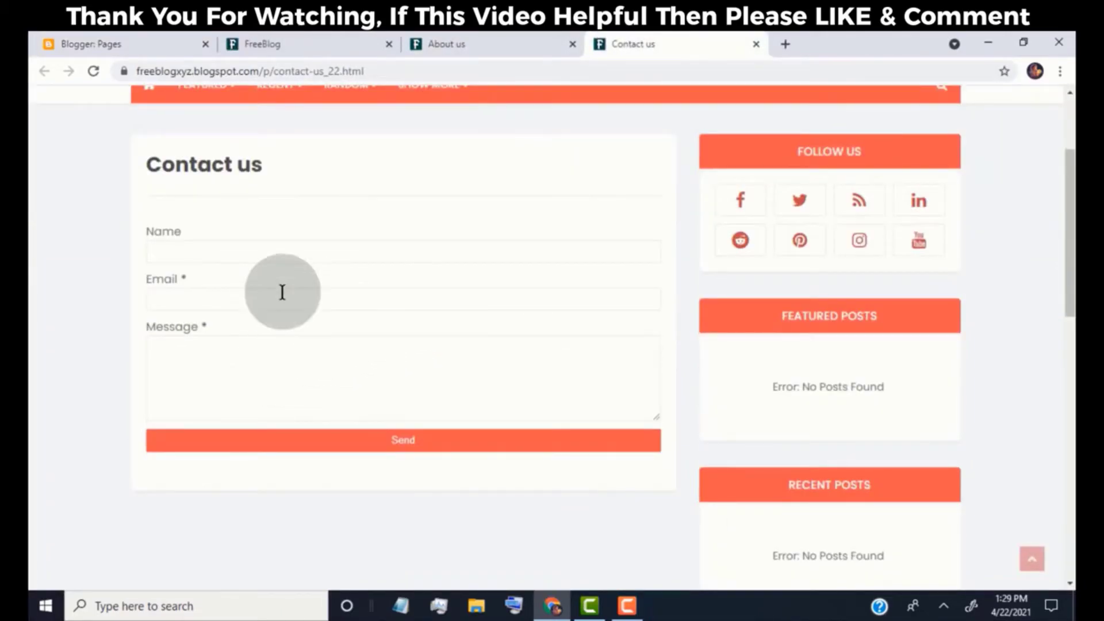
scroll(334, 300, "up", 3)
left_click(333, 42)
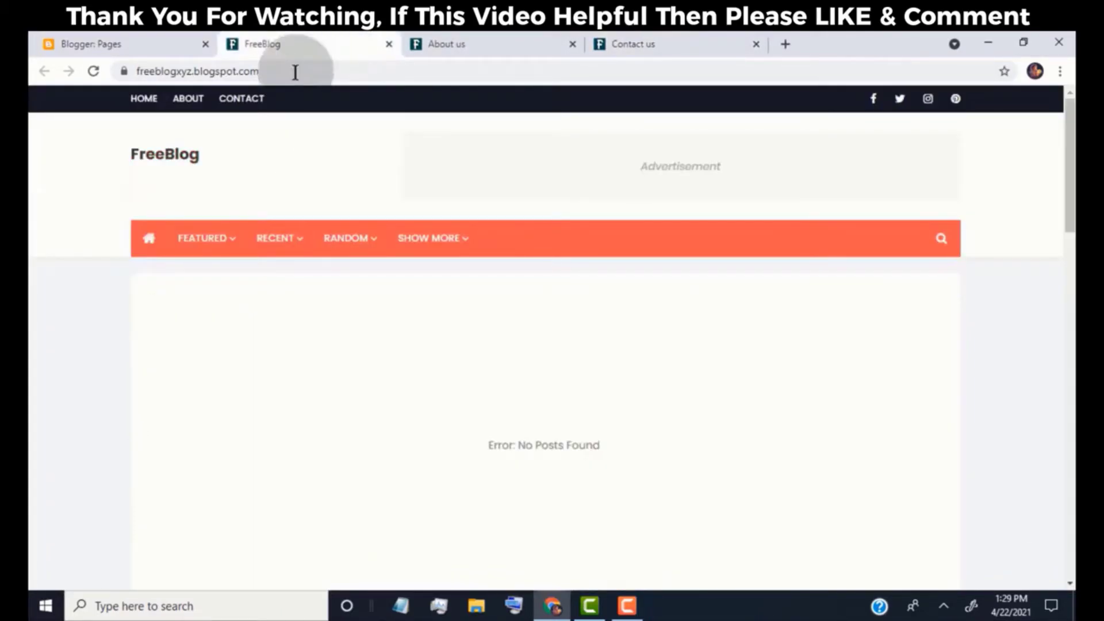
Step: From the Pages list, go to Layout and edit the Top Navigation Link List gadget
left_click(137, 35)
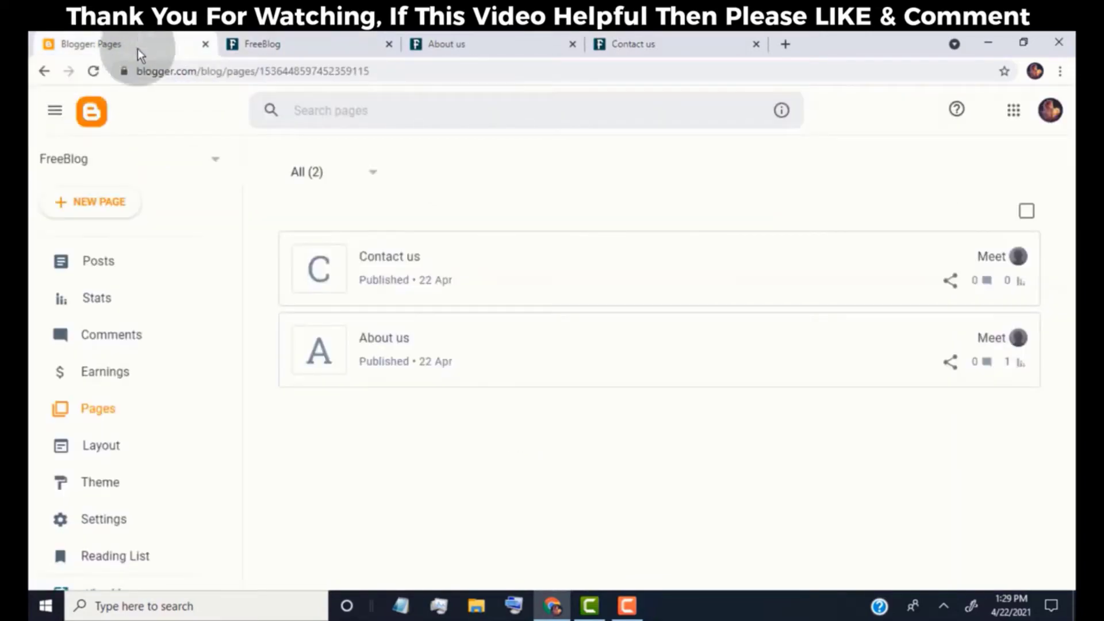
left_click(119, 458)
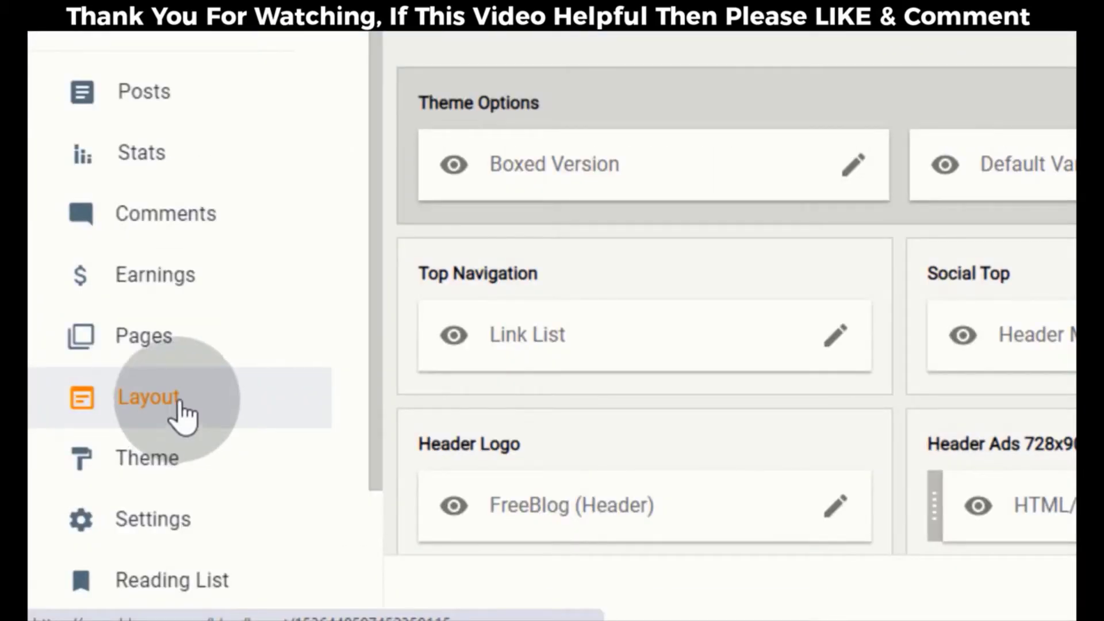
left_click(828, 345)
scroll(494, 423, "down", 1)
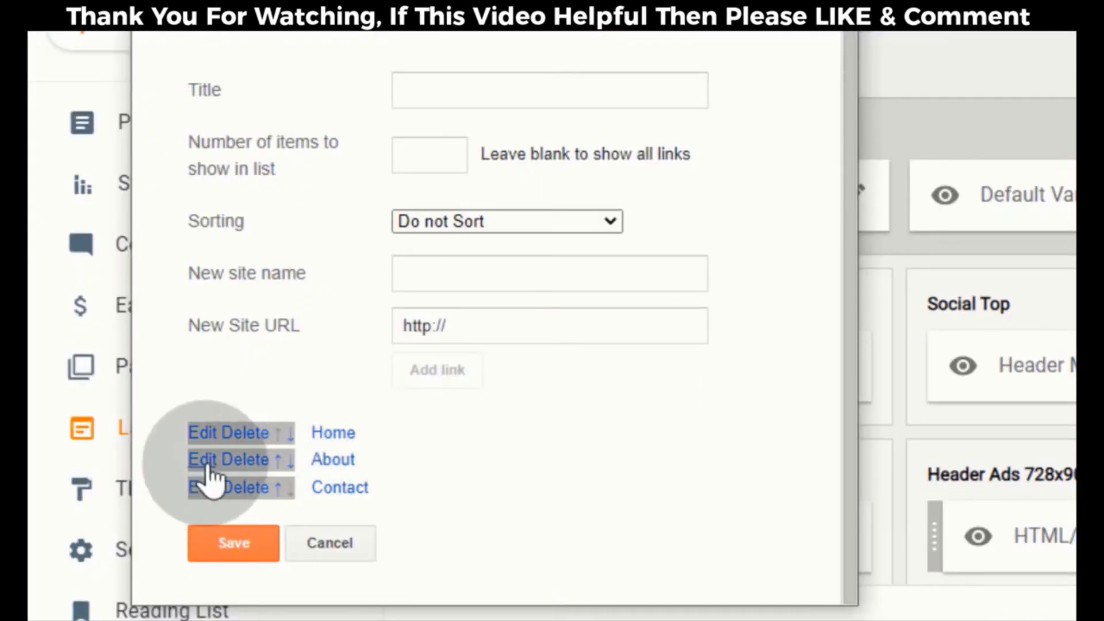
Step: Start editing the About link and copy the live About us page's URL
left_click(197, 461)
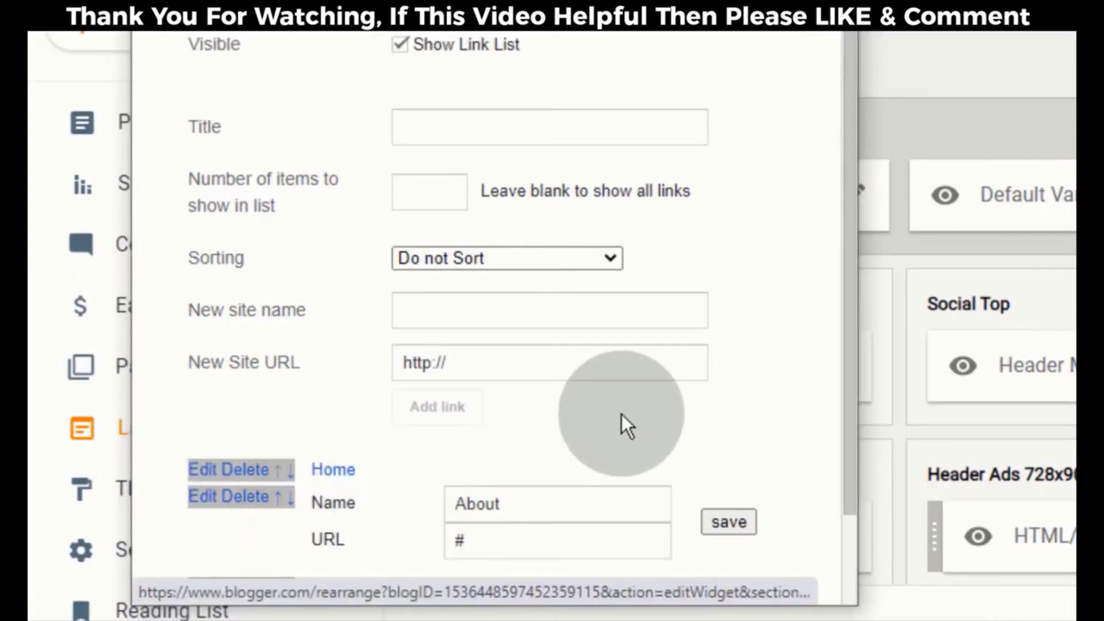
scroll(622, 413, "down", 2)
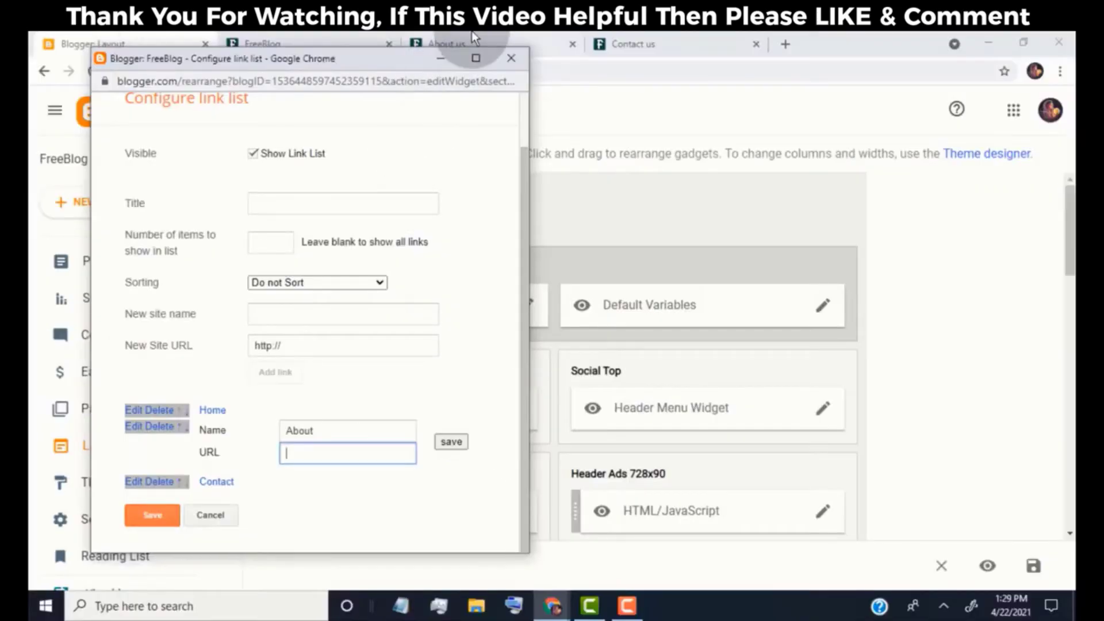
left_click(472, 41)
left_click(302, 71)
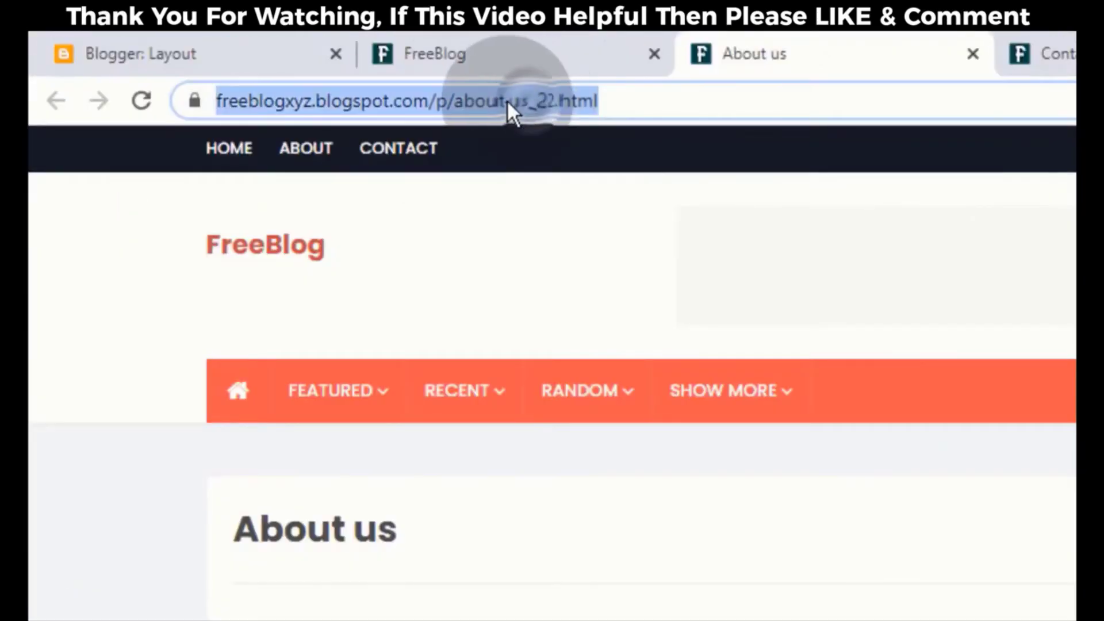
right_click(301, 70)
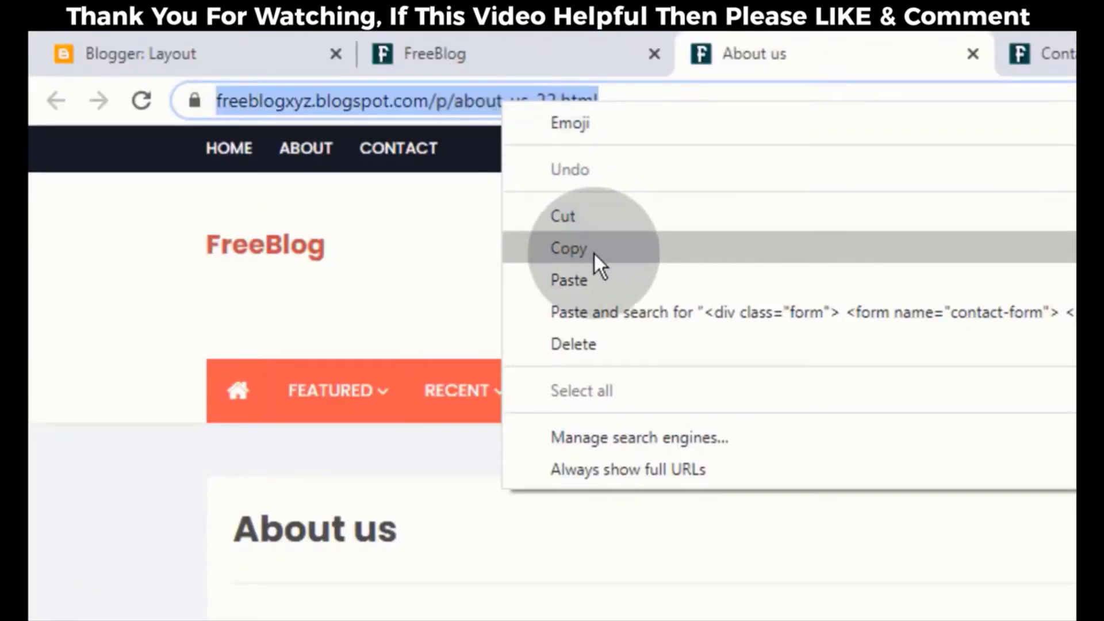
left_click(593, 252)
Step: Paste the About us URL into the About link's address, replacing #, and save it
left_click(147, 45)
mouse_move(562, 615)
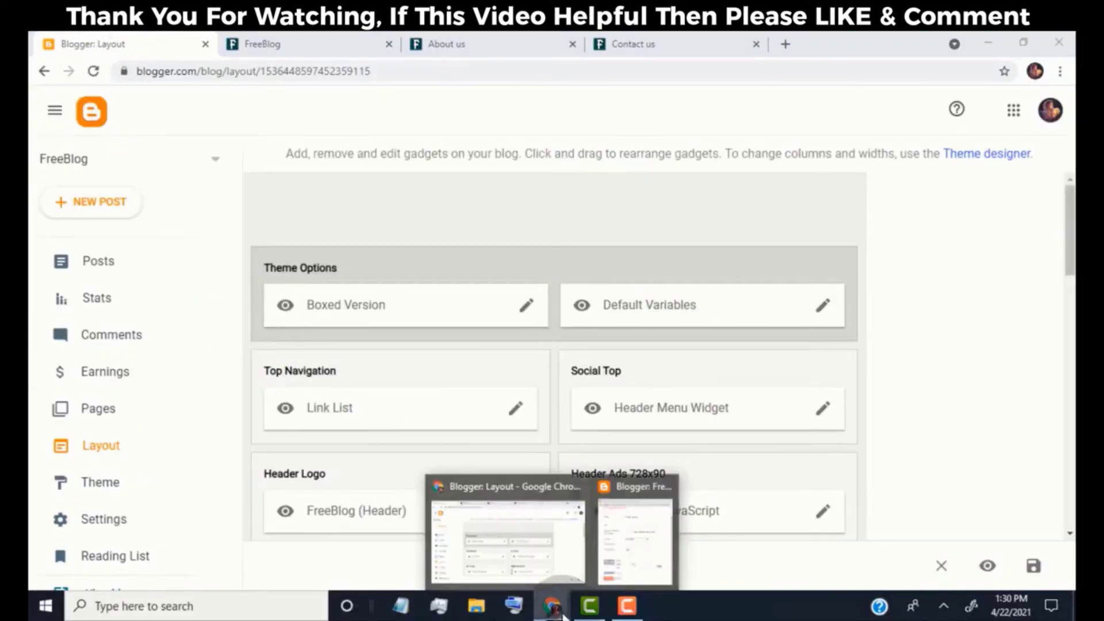
left_click(629, 552)
left_click(297, 448)
right_click(297, 448)
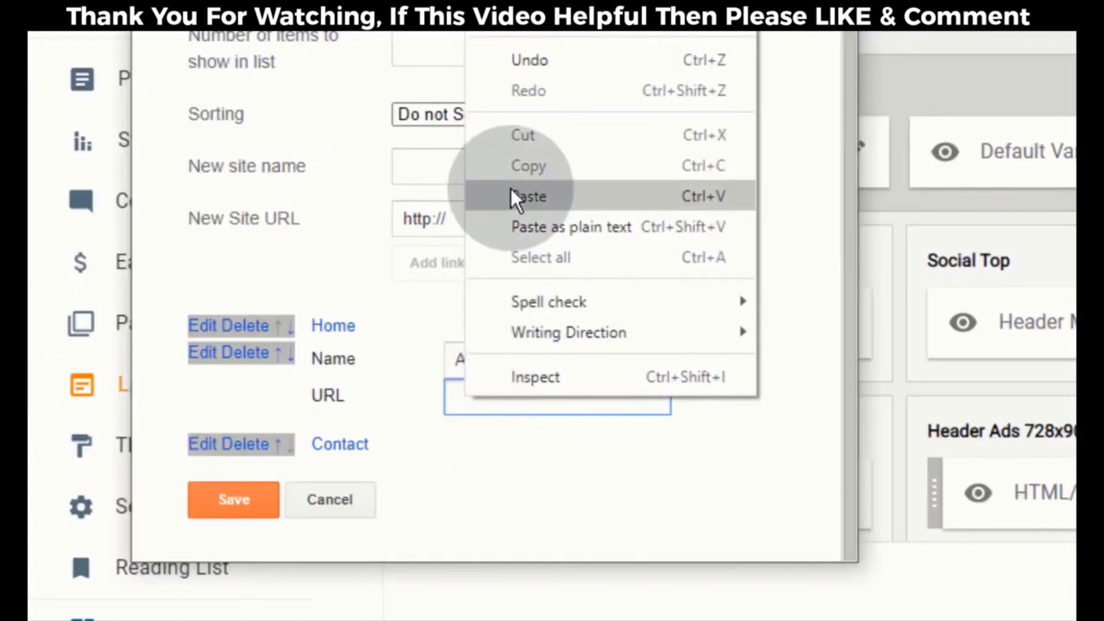
left_click(513, 198)
left_click(729, 379)
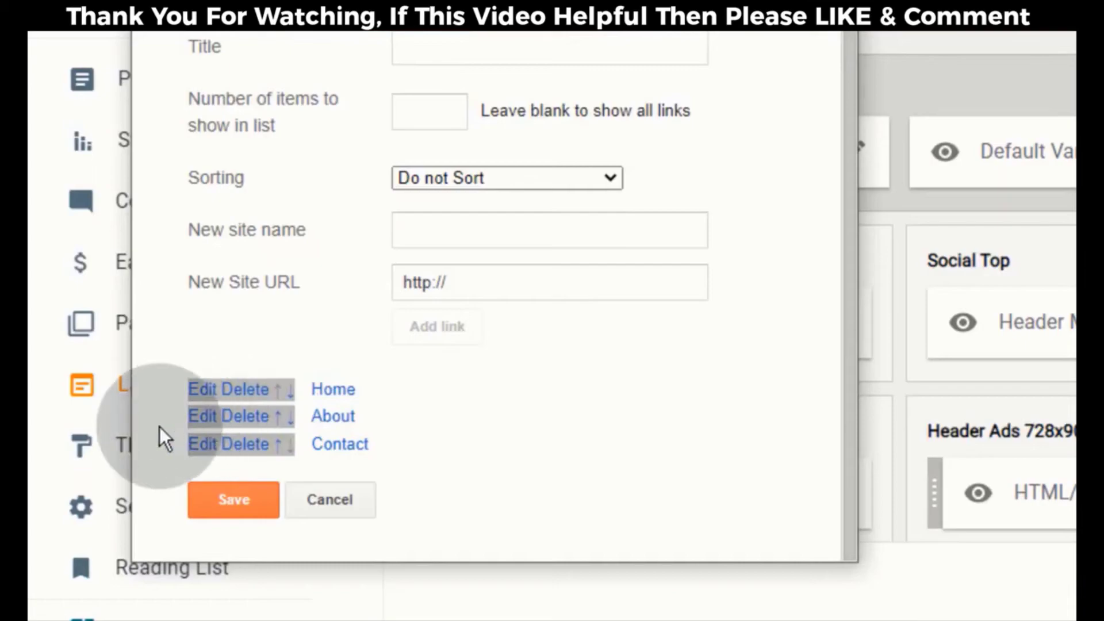
Step: Edit the Contact link and copy the Contact us page's published address
left_click(199, 444)
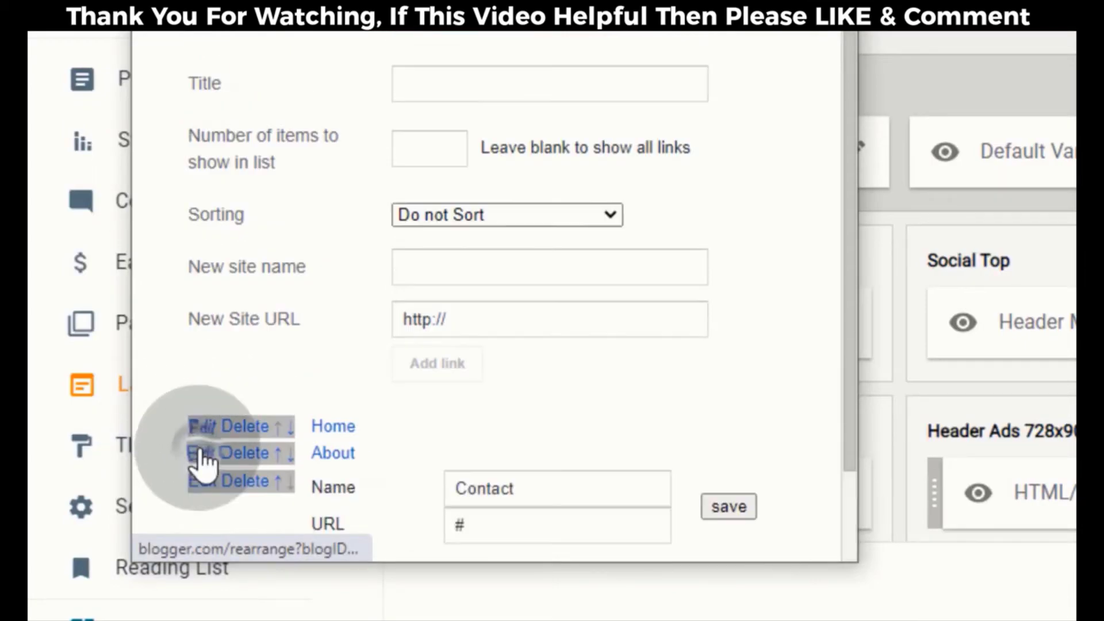
scroll(599, 422, "down", 2)
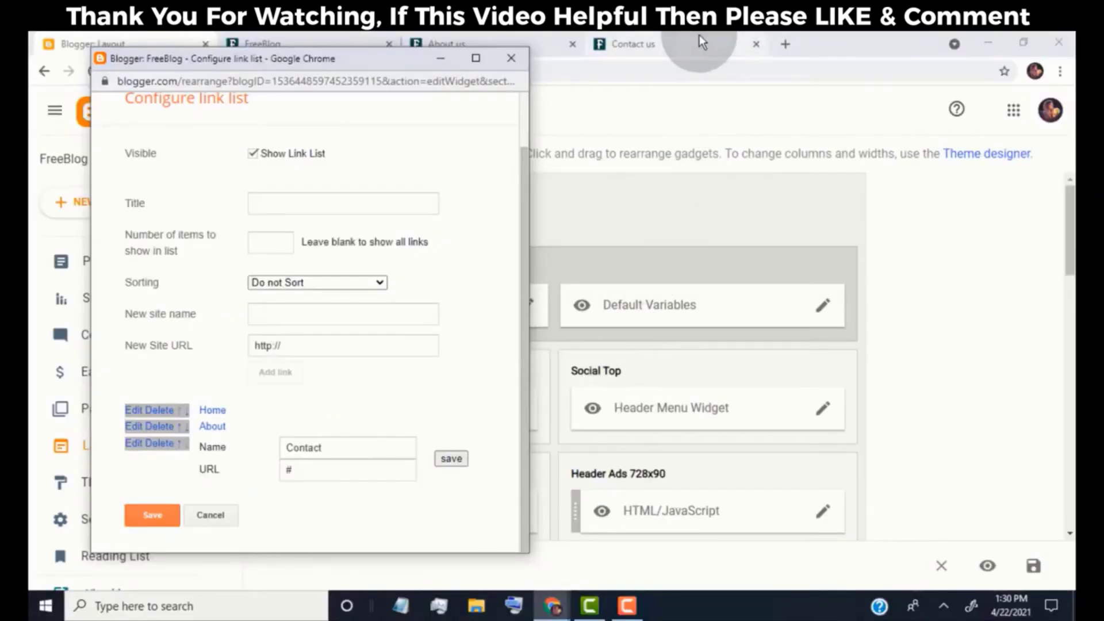
left_click(699, 36)
right_click(304, 71)
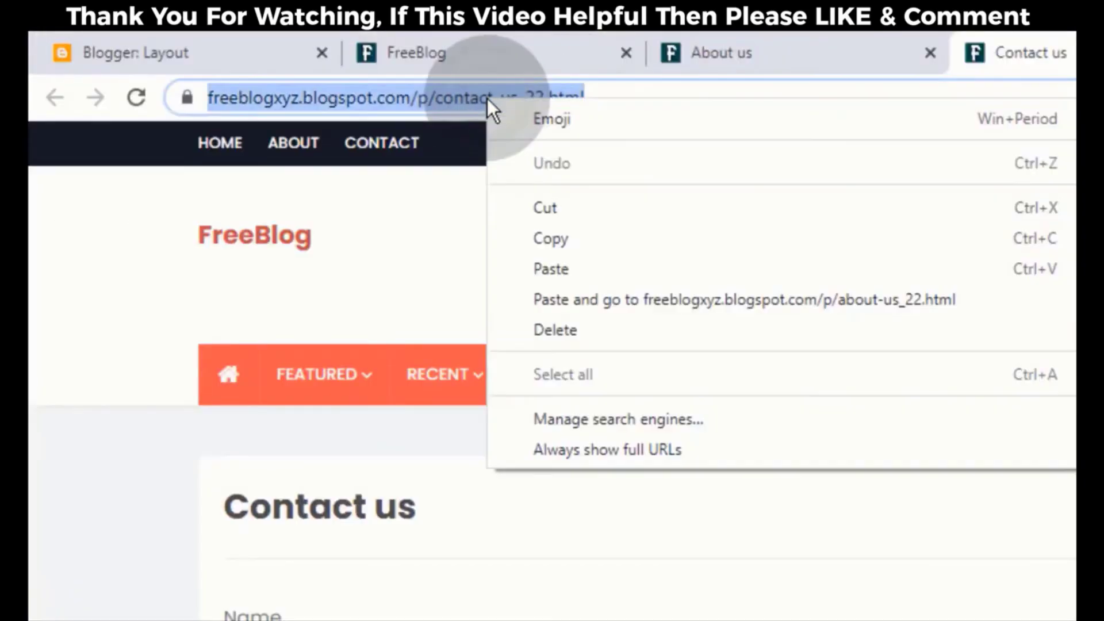
left_click(560, 238)
Step: Replace the Contact link's # address with the contact-us_22.html URL and save it
left_click(233, 38)
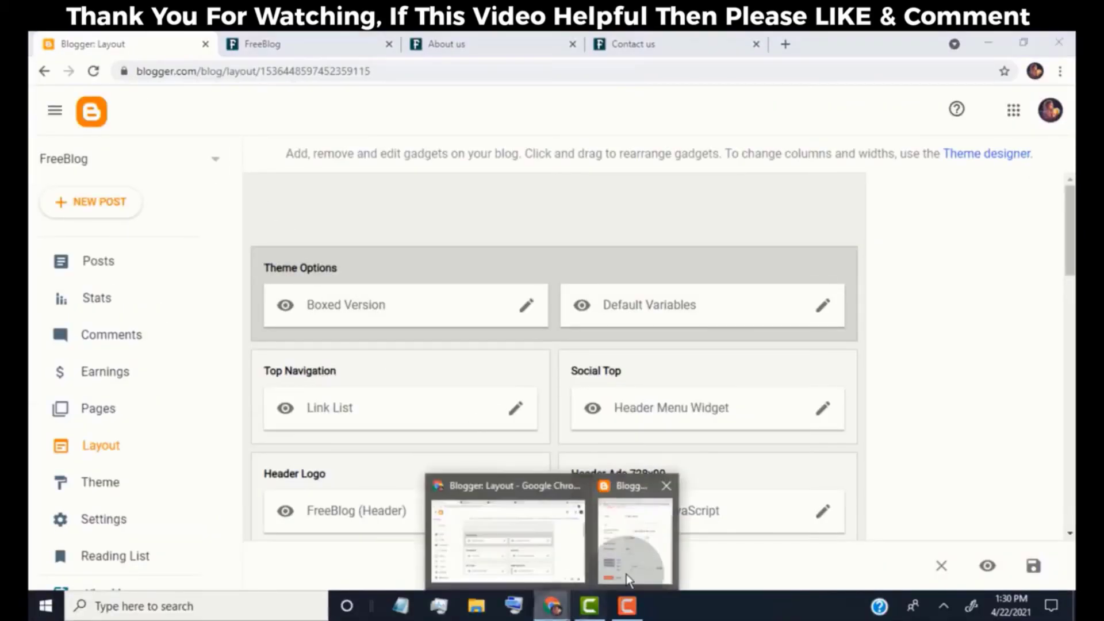
left_click(628, 579)
left_click(296, 464)
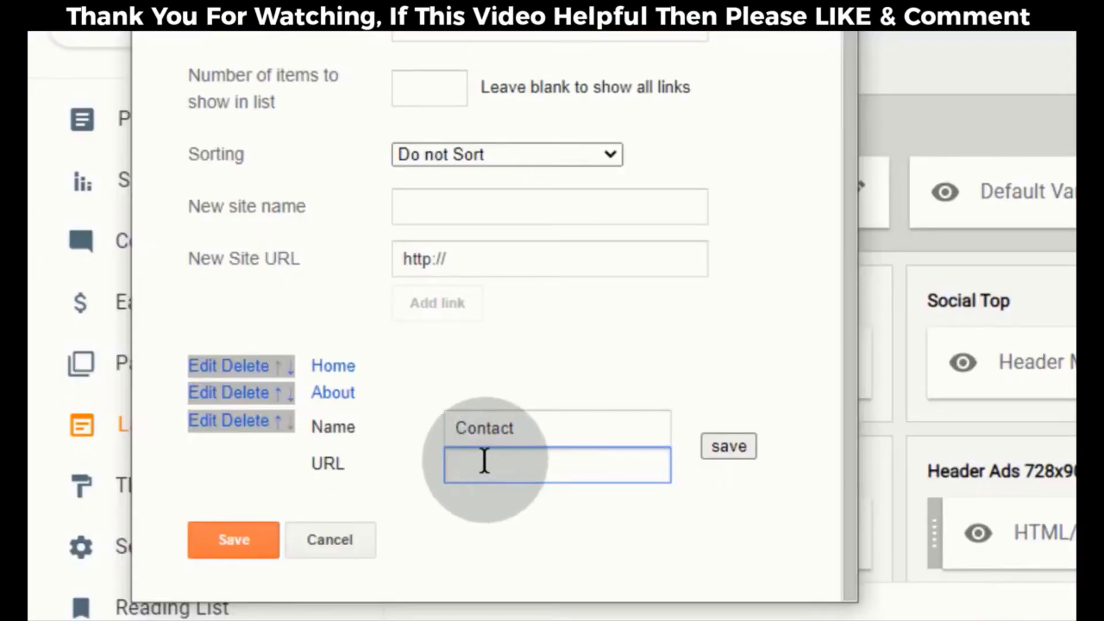
right_click(485, 462)
left_click(583, 259)
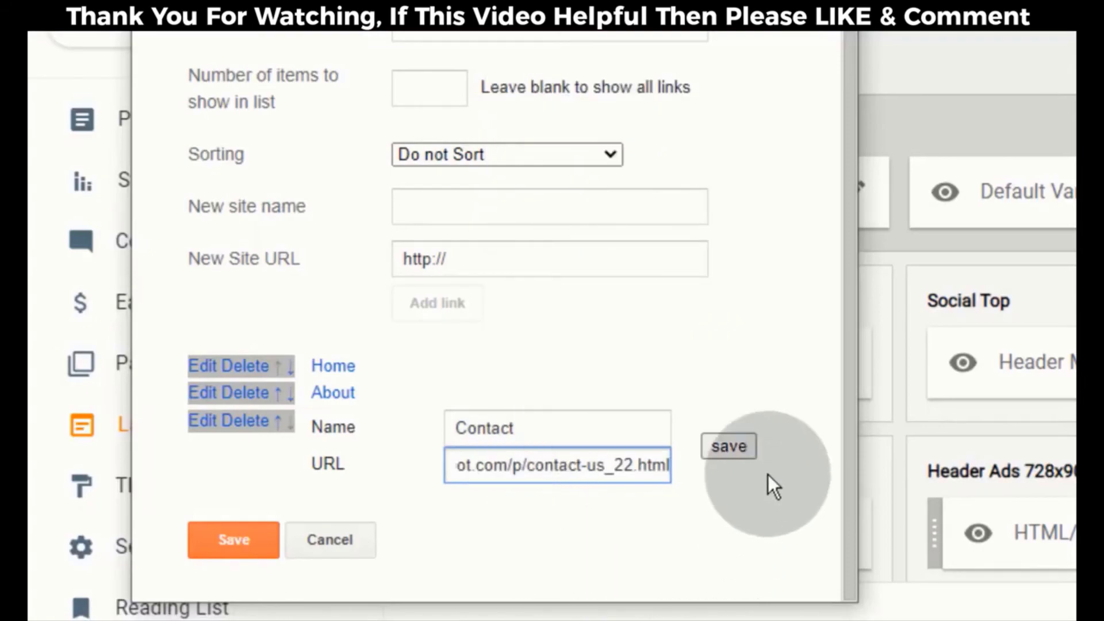
left_click(733, 446)
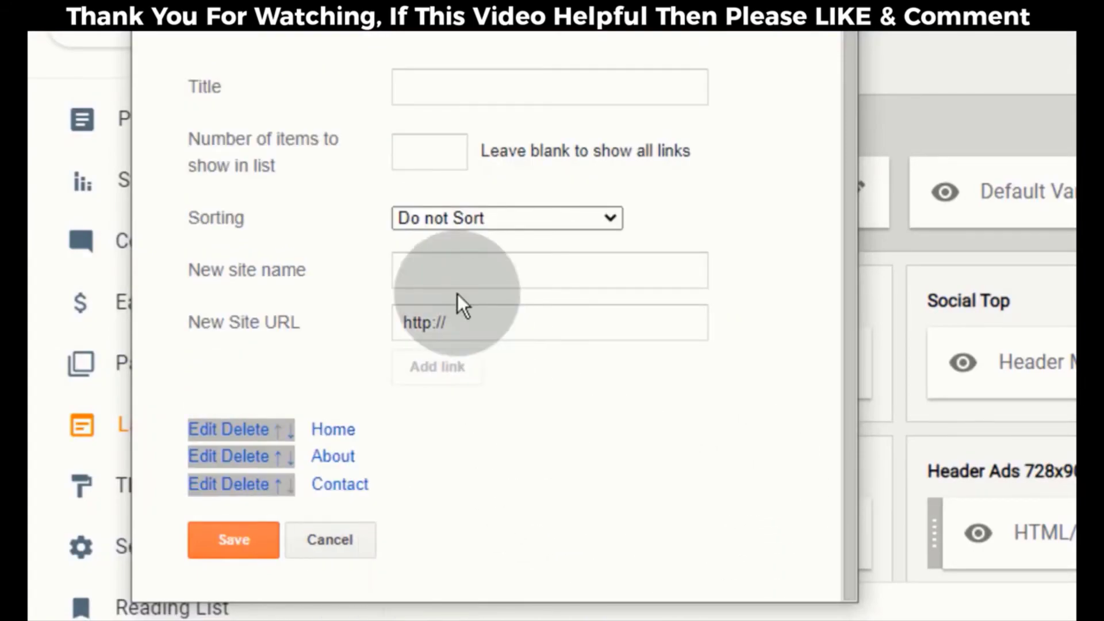
Step: Add a new 'Privacy Policy' link using the pasted privacy-policy.html address
left_click(450, 275)
type("Priva")
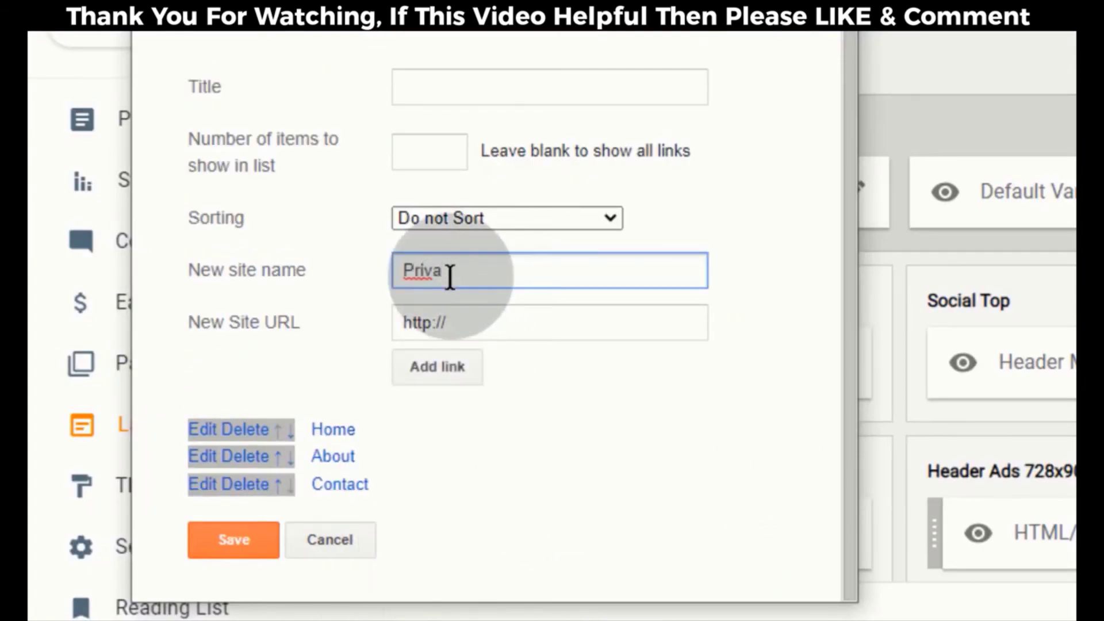
type("cy Policy")
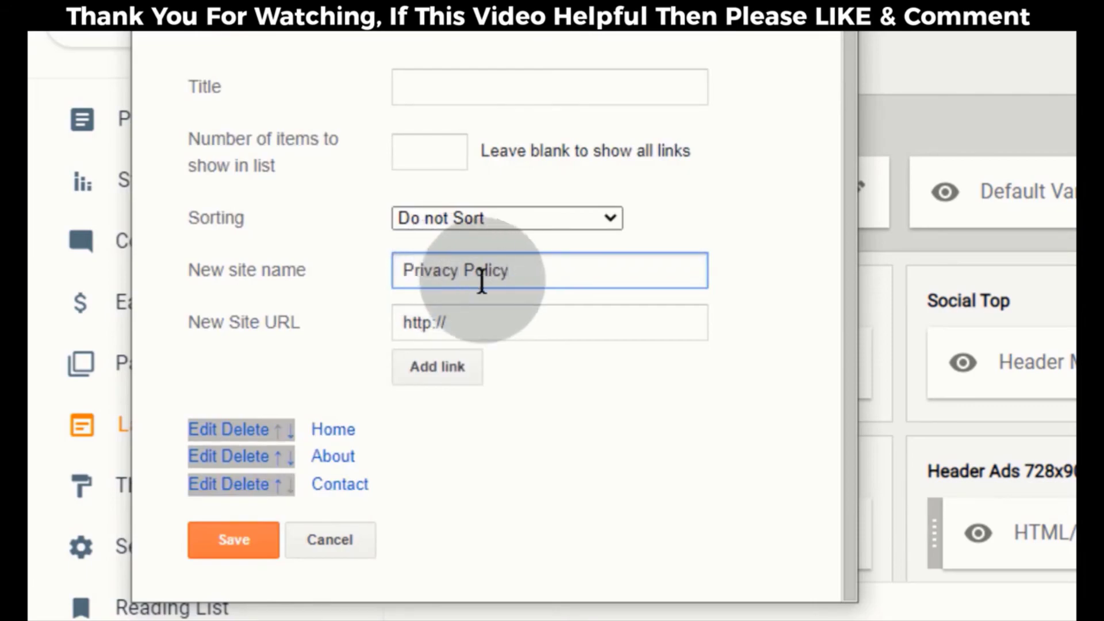
left_click(476, 326)
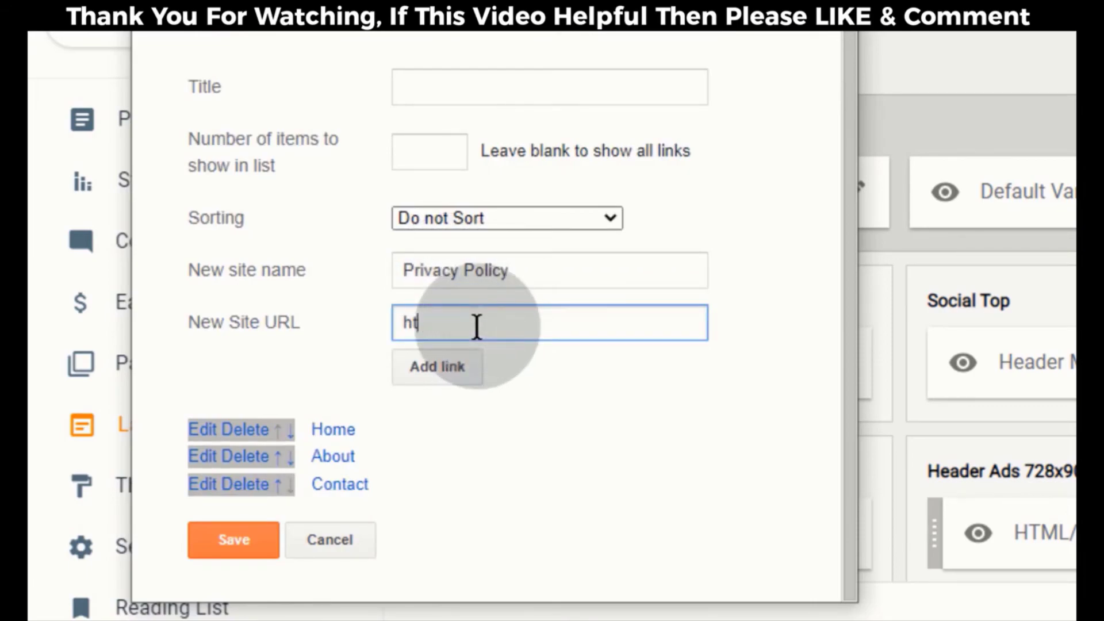
key("BackSpace")
key("BackSpace")
right_click(476, 326)
left_click(482, 129)
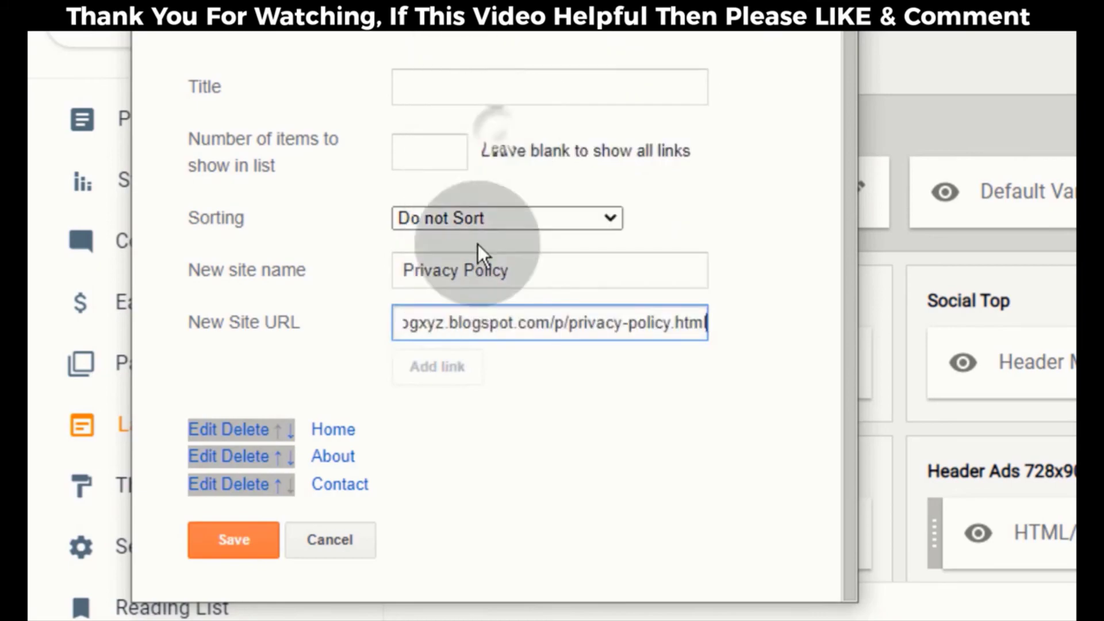
left_click(556, 393)
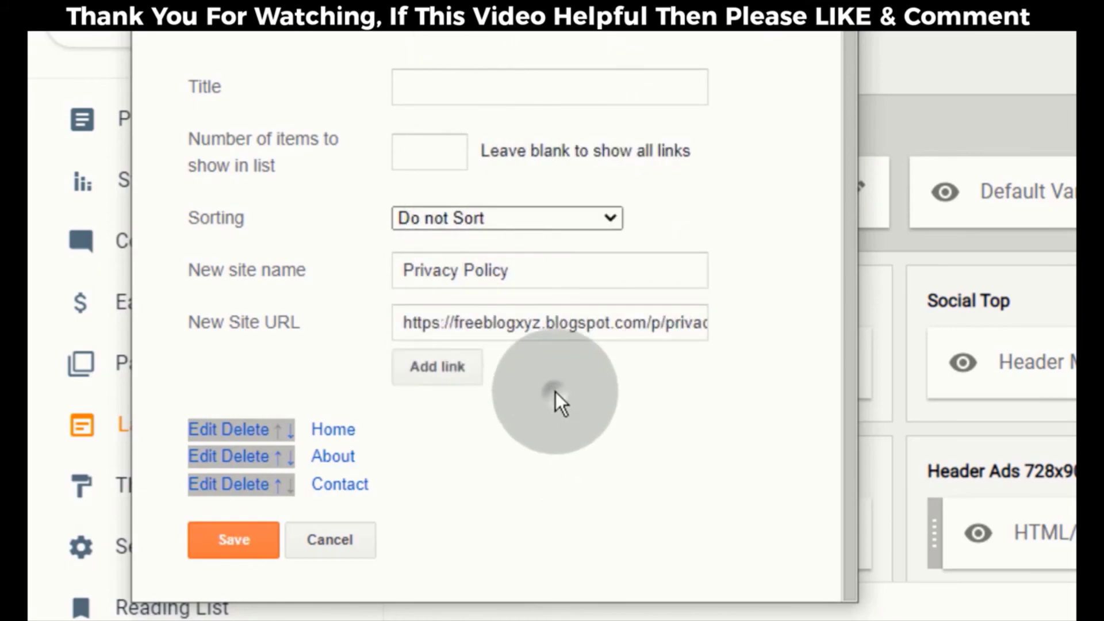
left_click(447, 370)
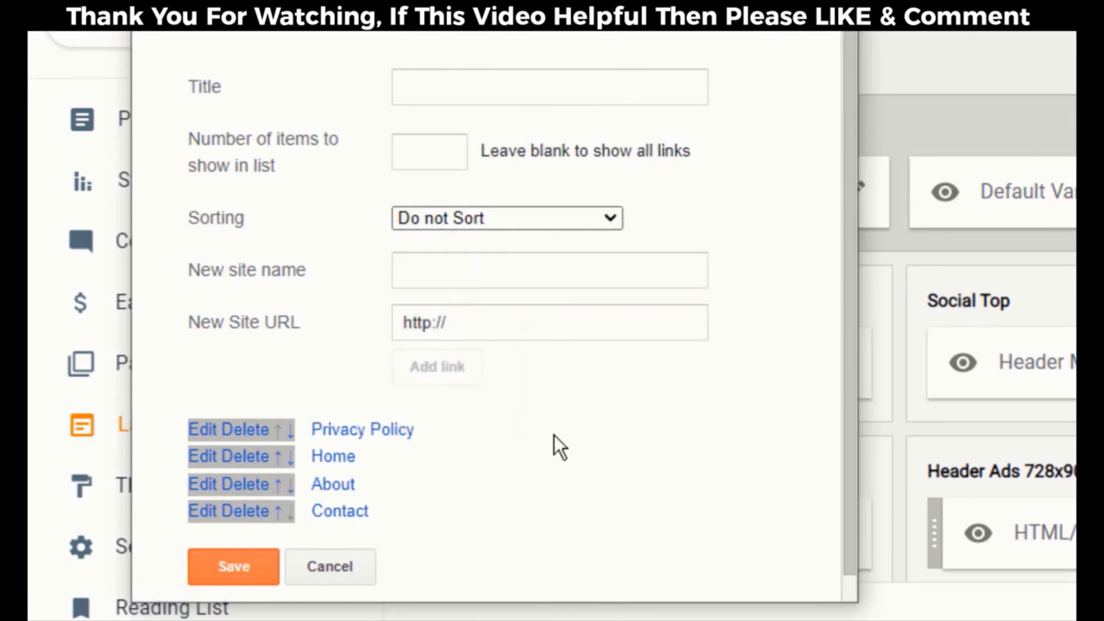
Step: Move Privacy Policy down three places so it follows Contact, then save the Link List
left_click(290, 431)
left_click(290, 492)
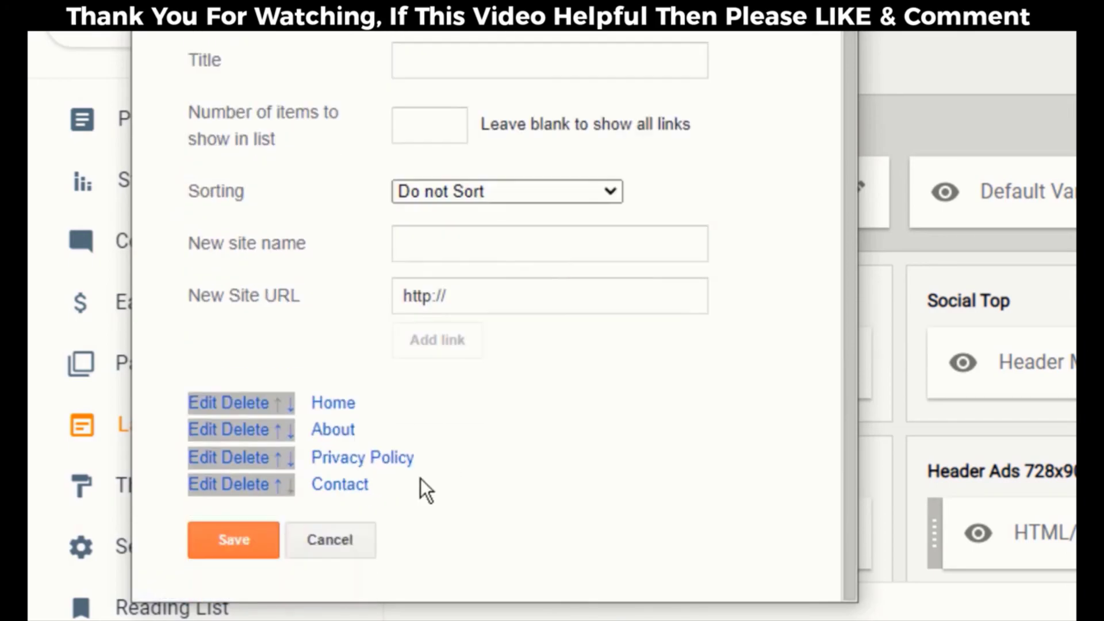
left_click(290, 460)
scroll(446, 500, "down", 1)
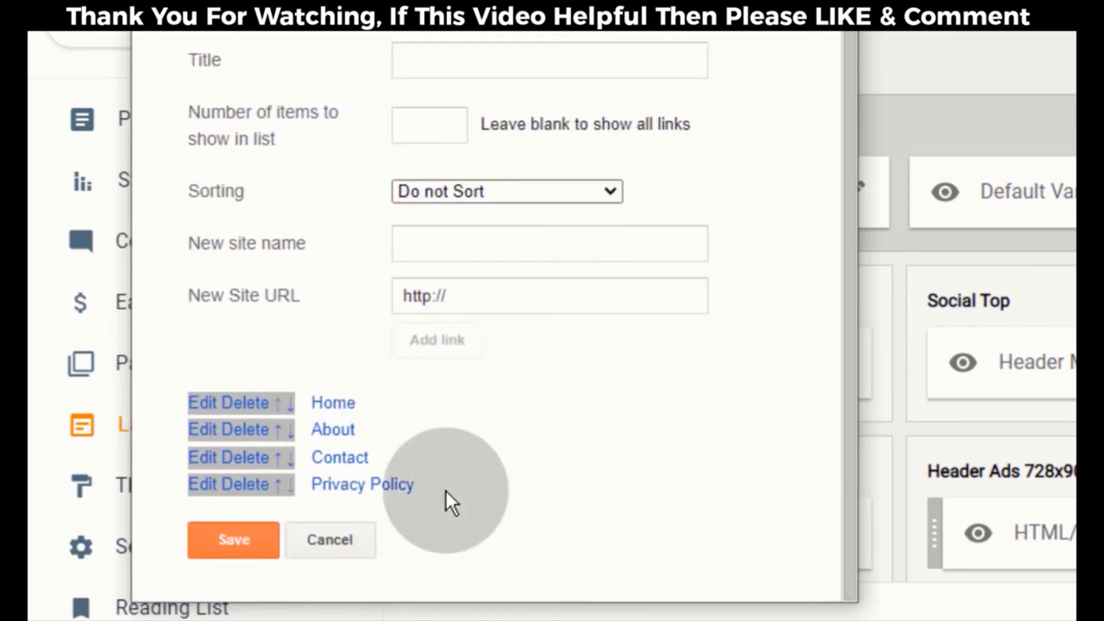
left_click(240, 541)
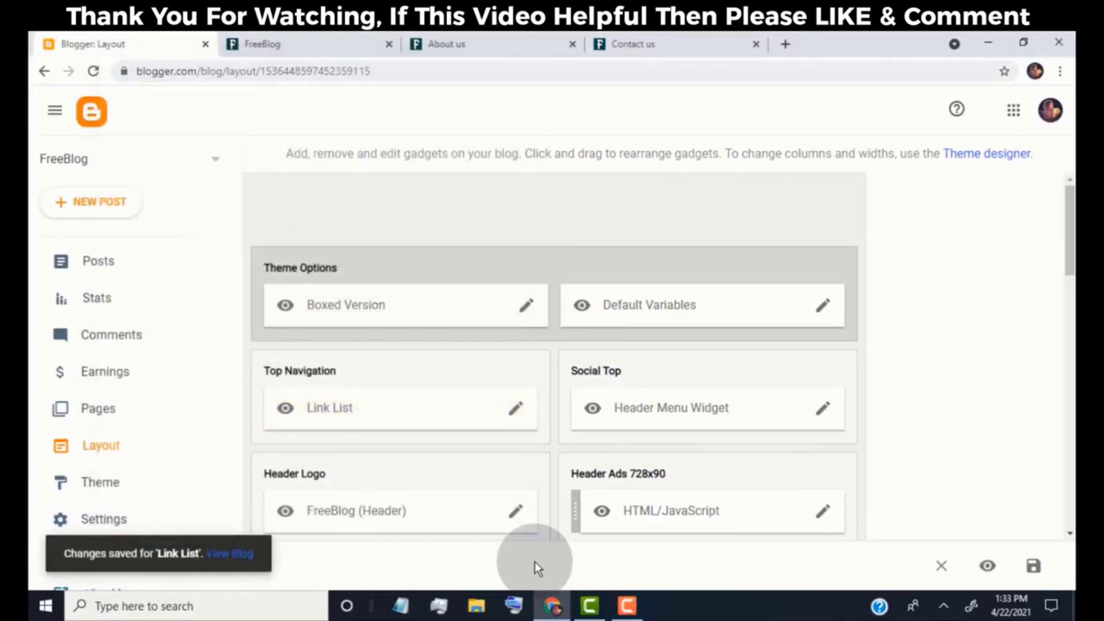
Step: Close the old FreeBlog and About us tabs and view the live blog's updated menu
left_click(389, 43)
left_click(389, 44)
scroll(162, 535, "down", 3)
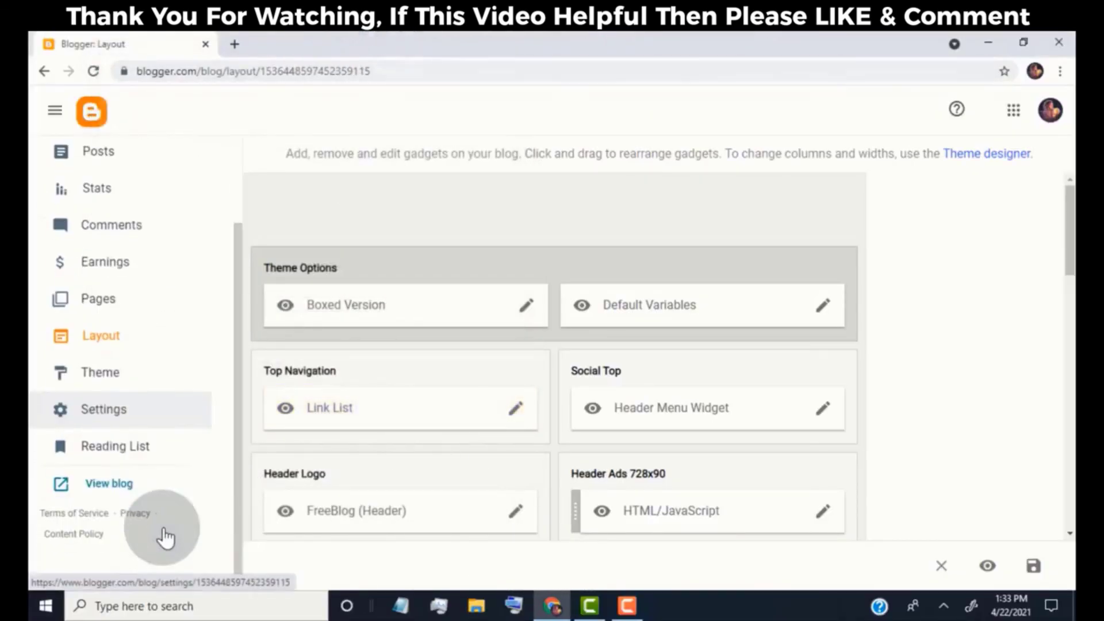
left_click(87, 407)
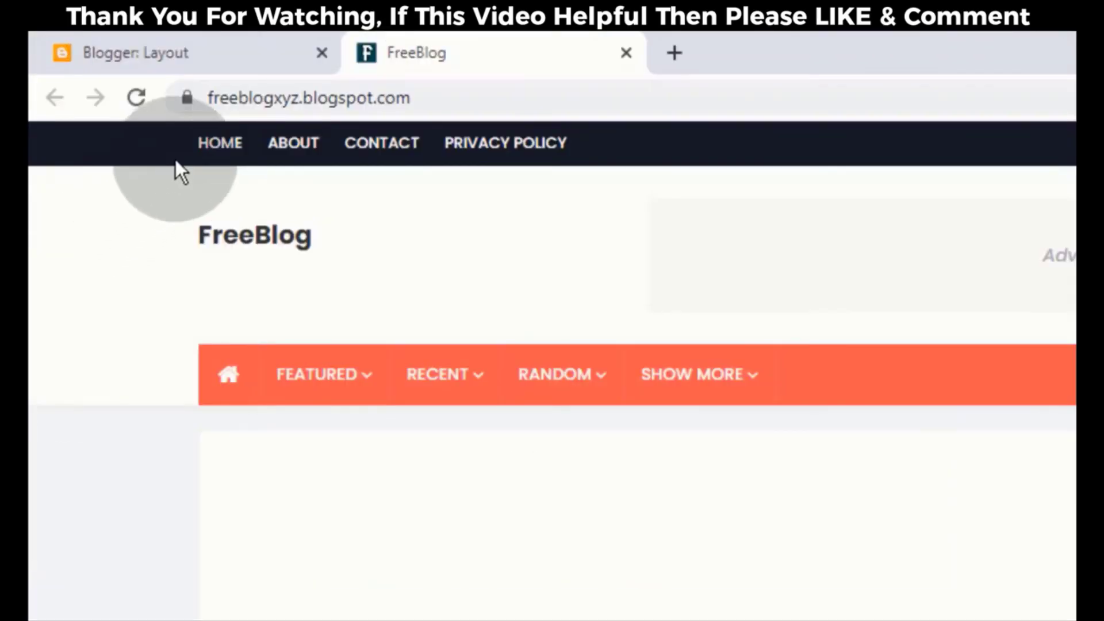